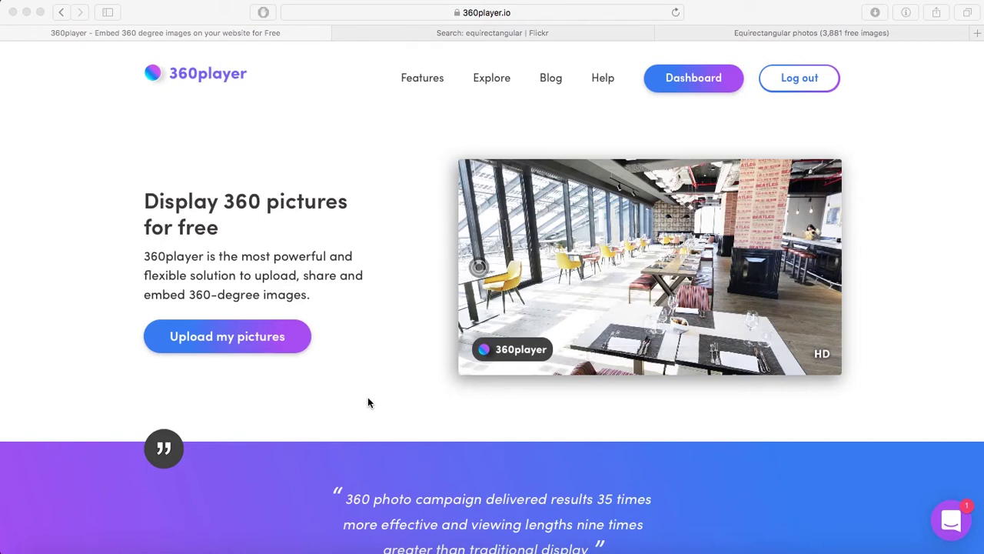
Open the 360player account dashboard from the 360player.io home page
{"action": "left_click", "coordinate": [368, 398]}
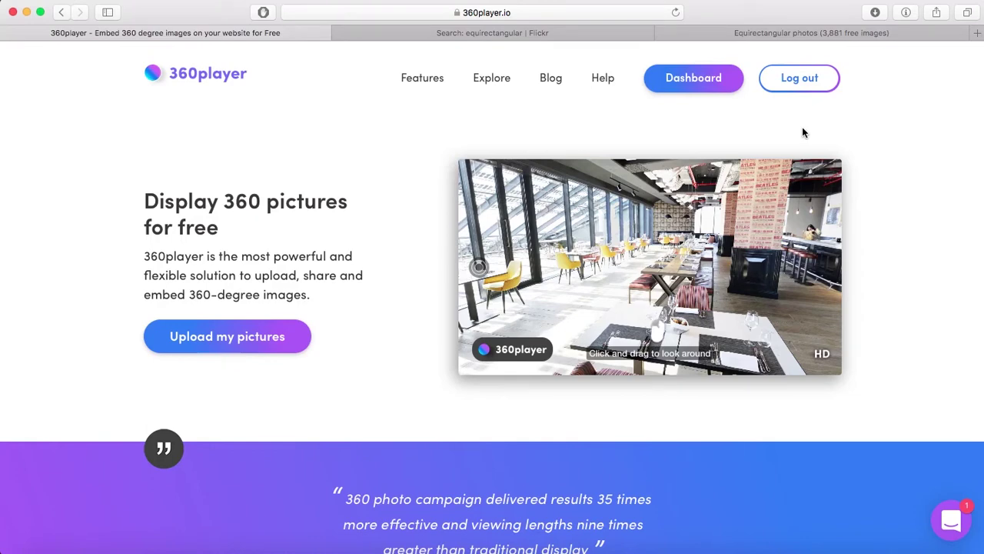
{"action": "left_click", "coordinate": [697, 80]}
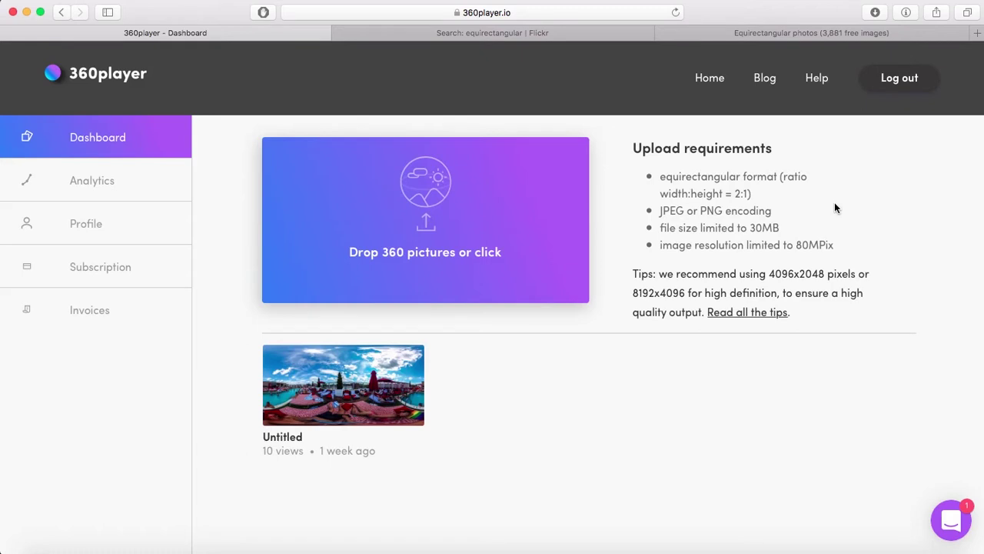
Cycle through the PhotoPin, Flickr and 360player tabs, ending on PhotoPin's equirectangular photos
{"action": "left_click", "coordinate": [761, 34]}
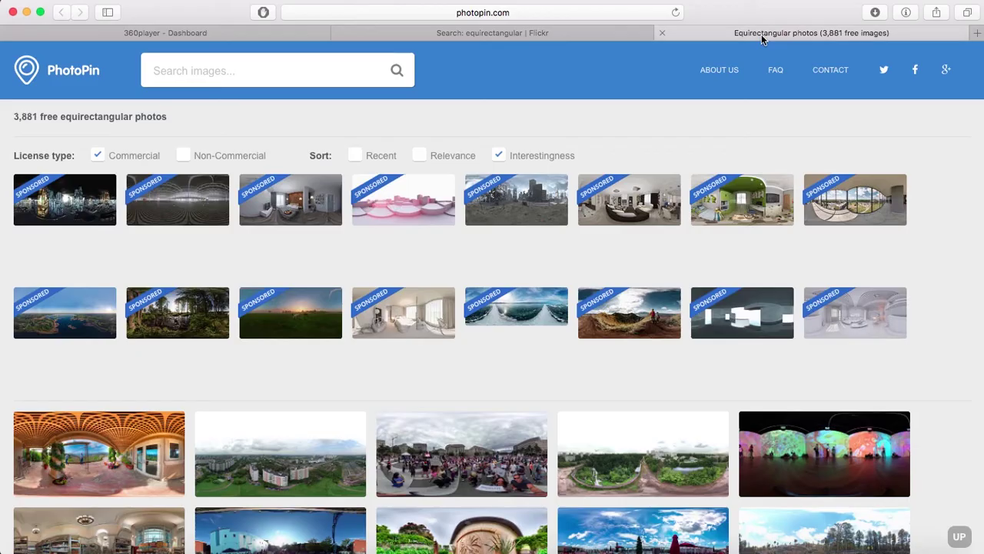
{"action": "left_click", "coordinate": [546, 32]}
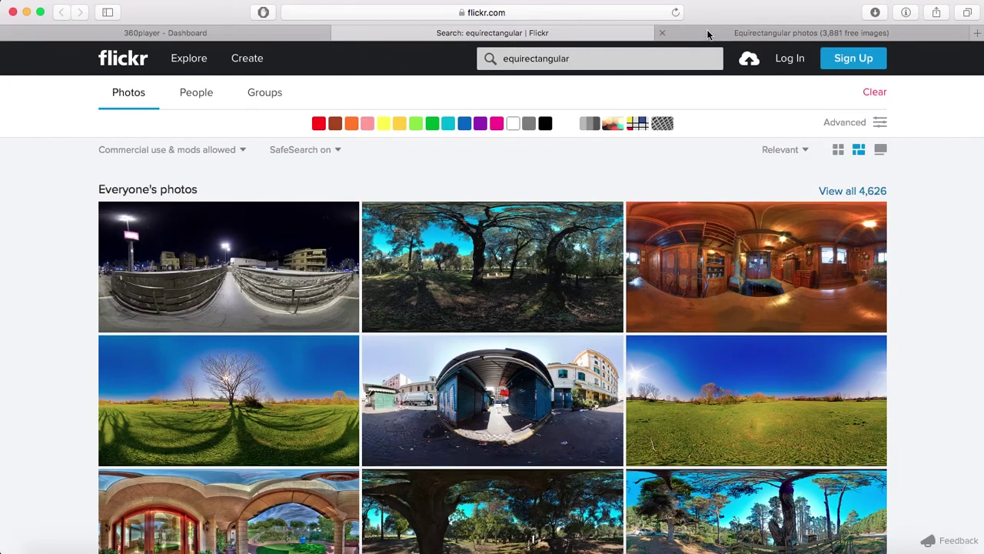
{"action": "left_click", "coordinate": [235, 35]}
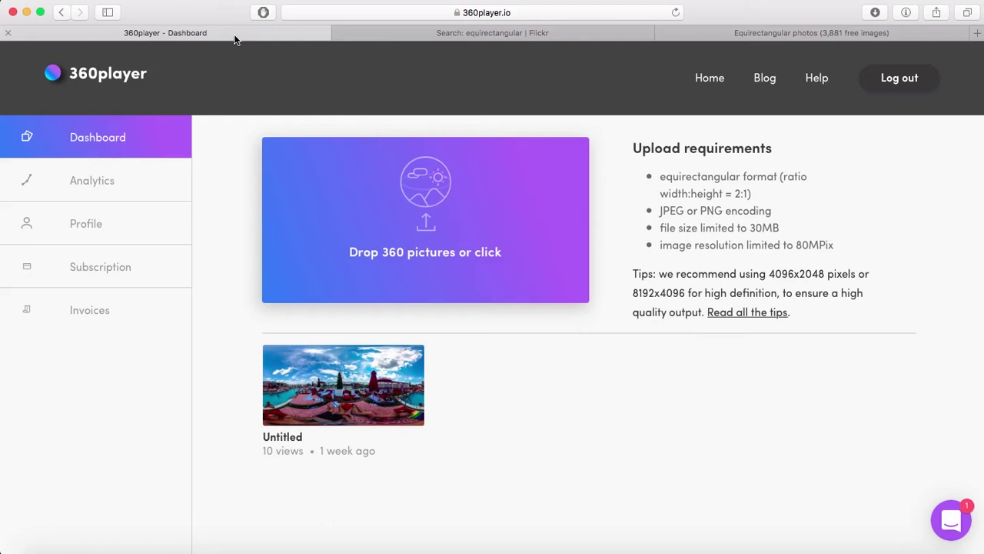
{"action": "left_click", "coordinate": [365, 32]}
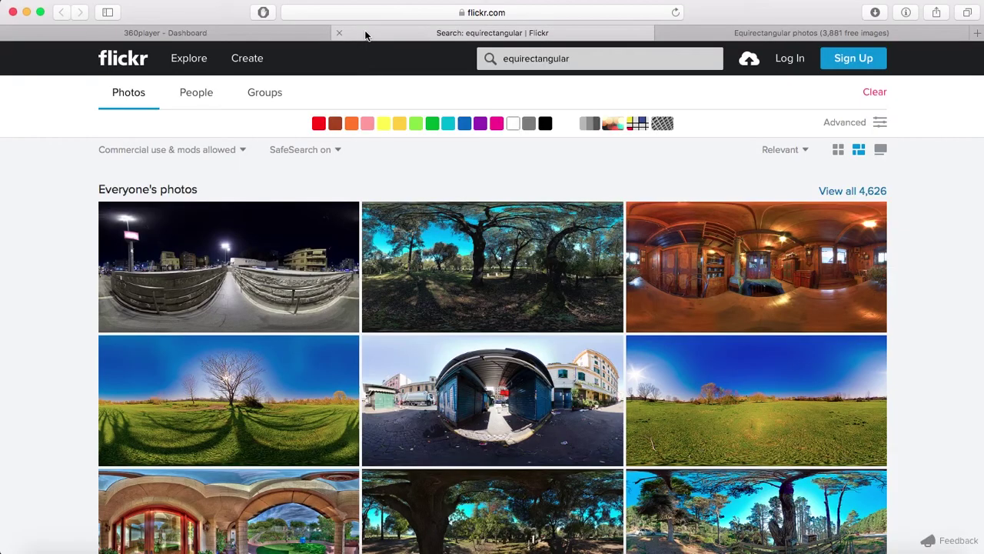
{"action": "left_click", "coordinate": [776, 33]}
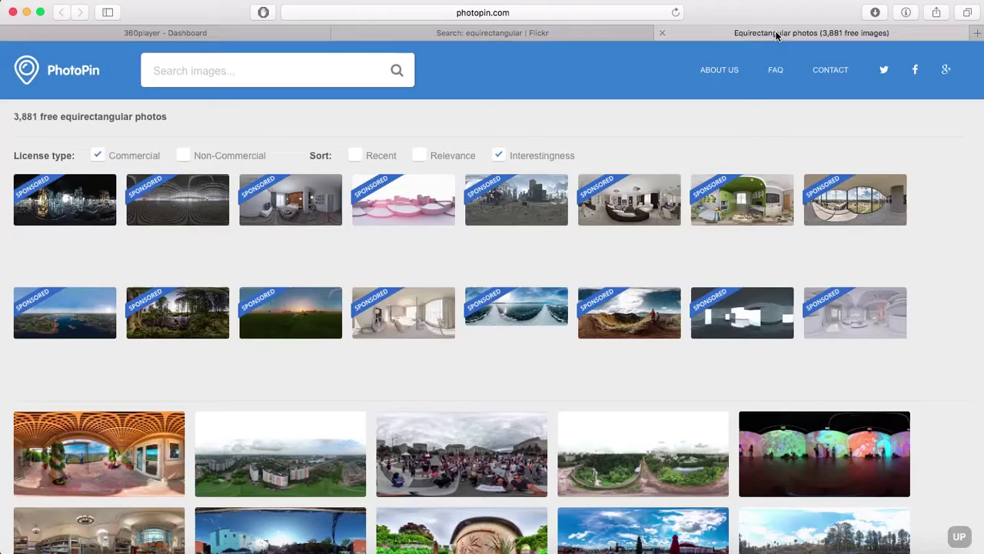
Open the 'parco della caffarella equirectangular' photo page from the Flickr search results
{"action": "left_click", "coordinate": [572, 33]}
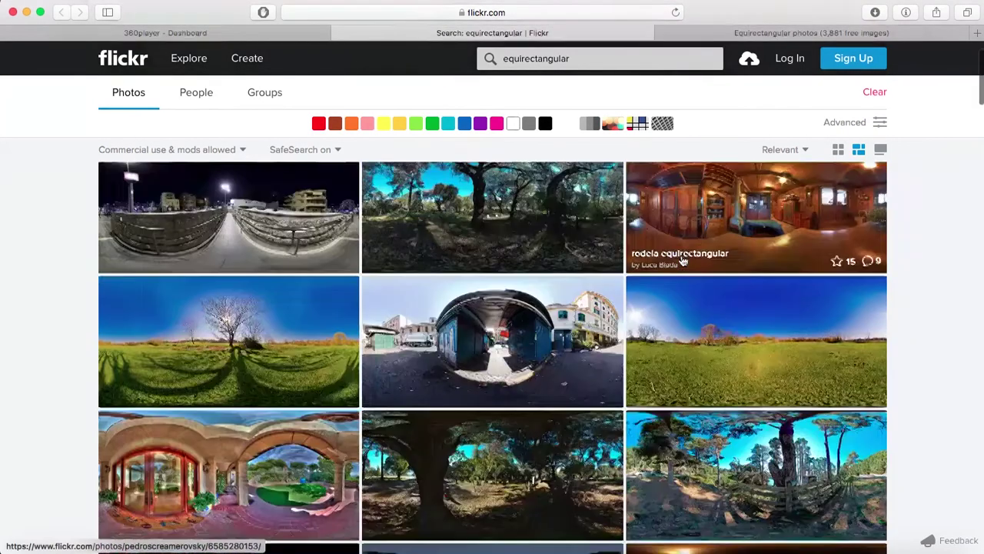
{"action": "scroll", "coordinate": [682, 261], "scroll_direction": "down", "scroll_amount": 3}
{"action": "scroll", "coordinate": [682, 261], "scroll_direction": "down", "scroll_amount": 2}
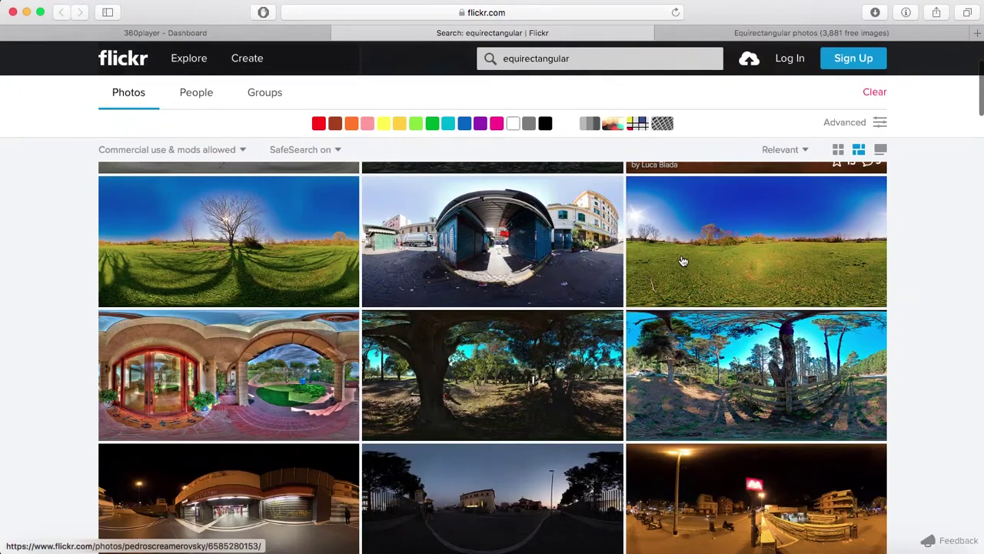
{"action": "left_click", "coordinate": [754, 250]}
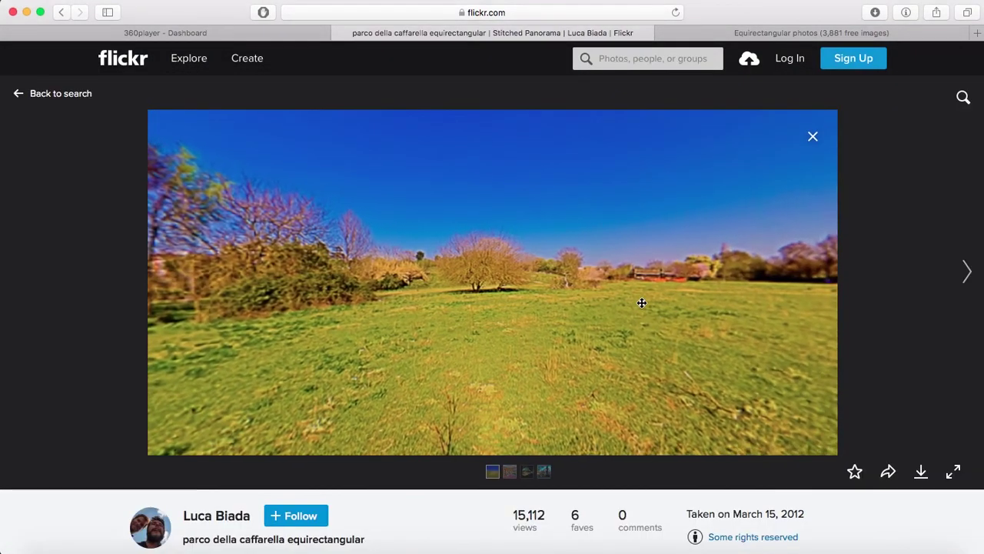
Look around the panorama and download its Original 2000 × 1000 size
{"action": "left_click_drag", "start_coordinate": [642, 303], "coordinate": [343, 343]}
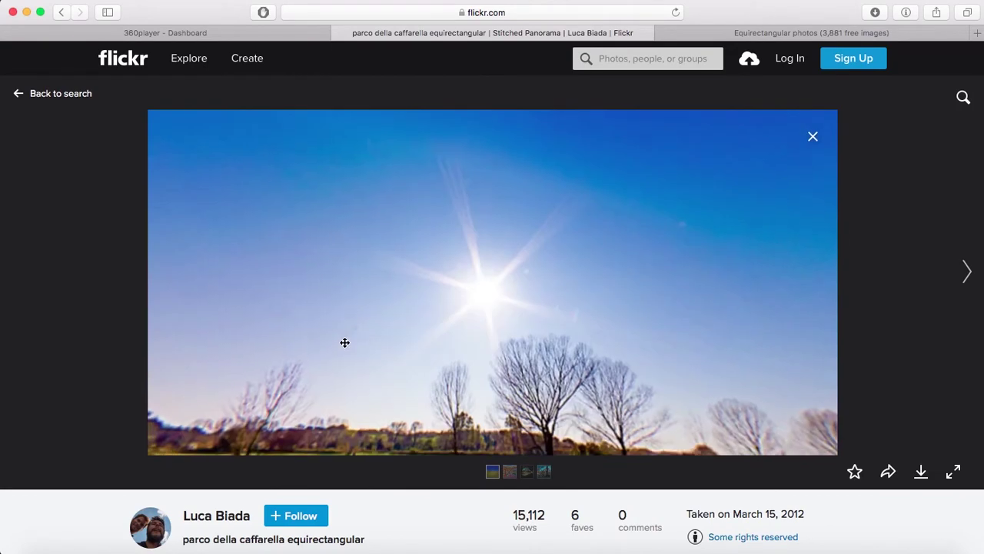
{"action": "left_click", "coordinate": [921, 471]}
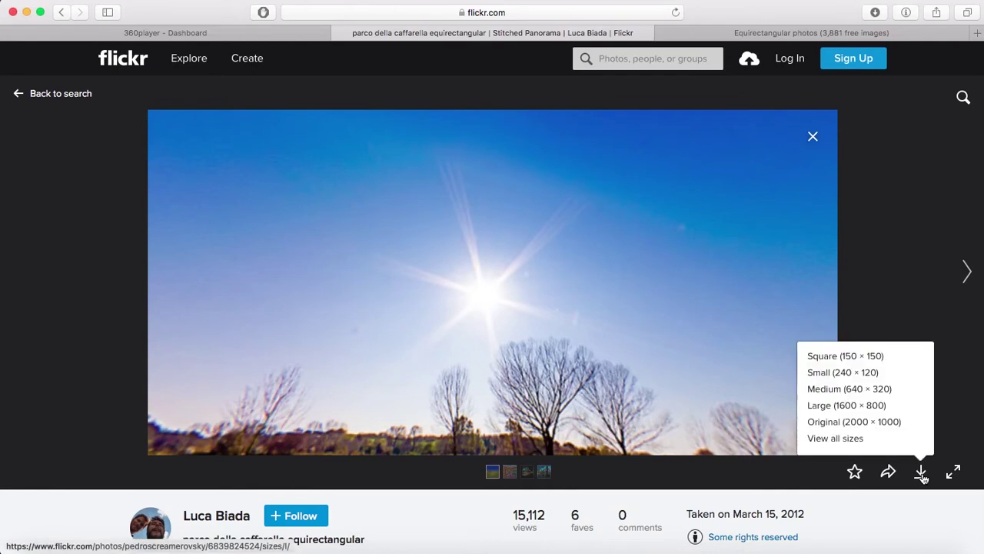
{"action": "left_click", "coordinate": [888, 425]}
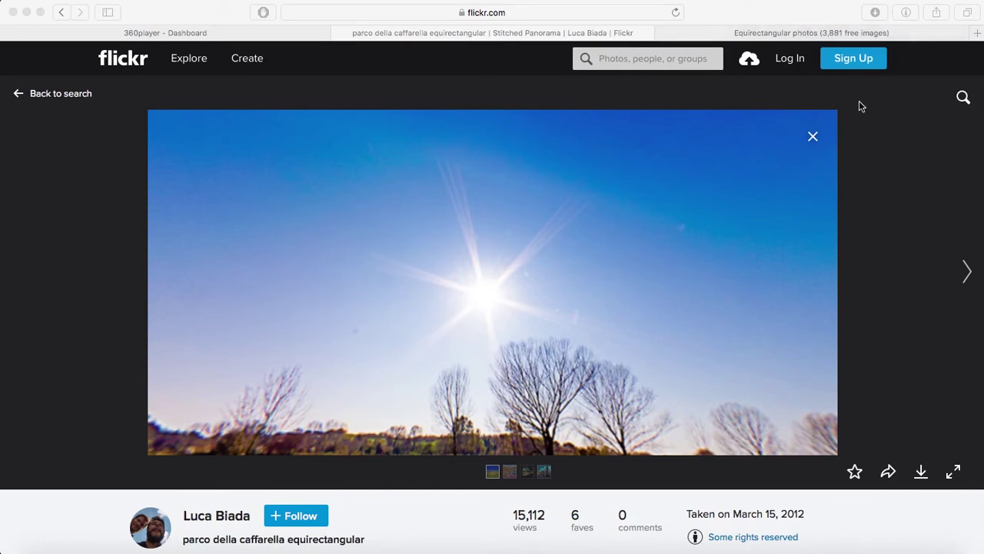
Download PhotoPin's colourful light-projection panorama at Original 5376 × 2688, then close the download panel
{"action": "left_click", "coordinate": [784, 34]}
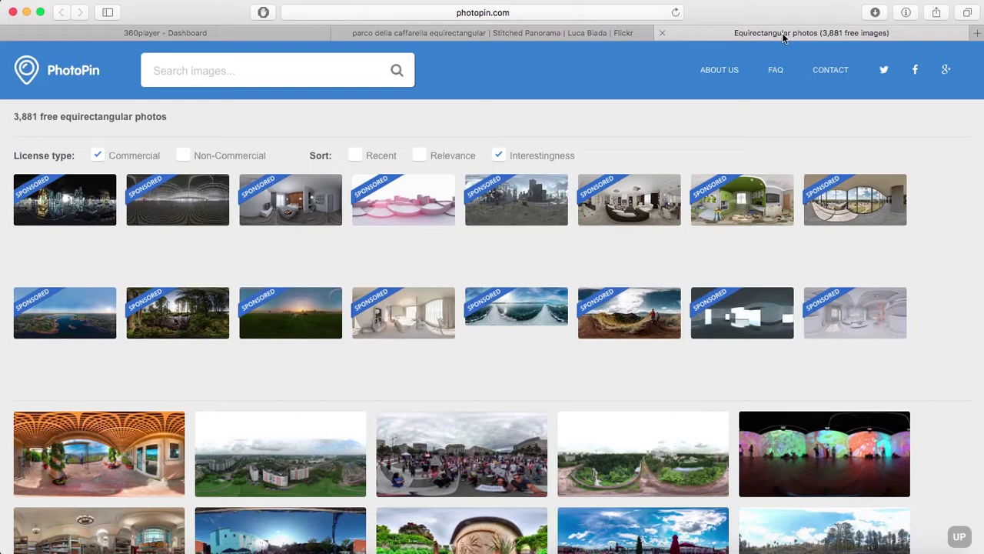
{"action": "scroll", "coordinate": [654, 390], "scroll_direction": "down", "scroll_amount": 5}
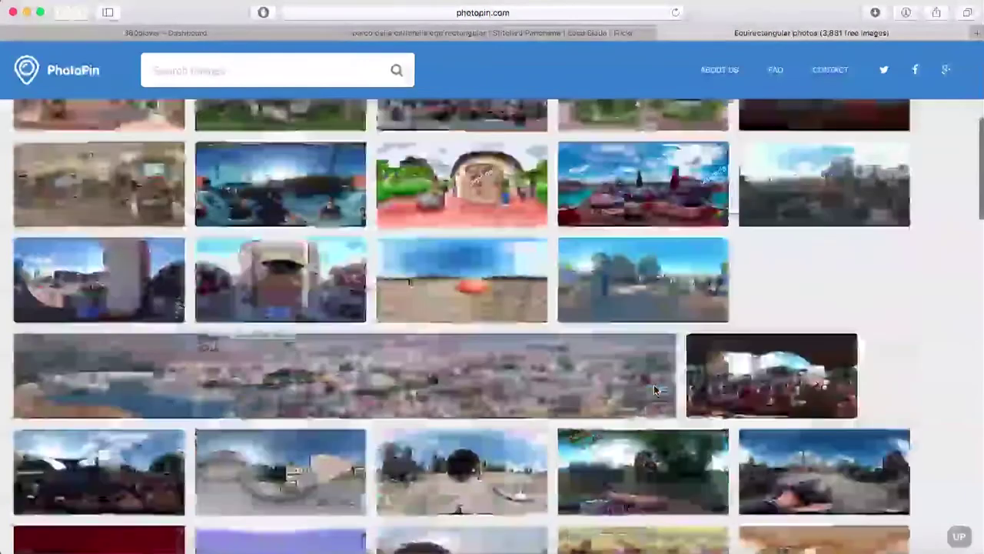
{"action": "scroll", "coordinate": [654, 391], "scroll_direction": "up", "scroll_amount": 2}
{"action": "scroll", "coordinate": [654, 391], "scroll_direction": "down", "scroll_amount": 1}
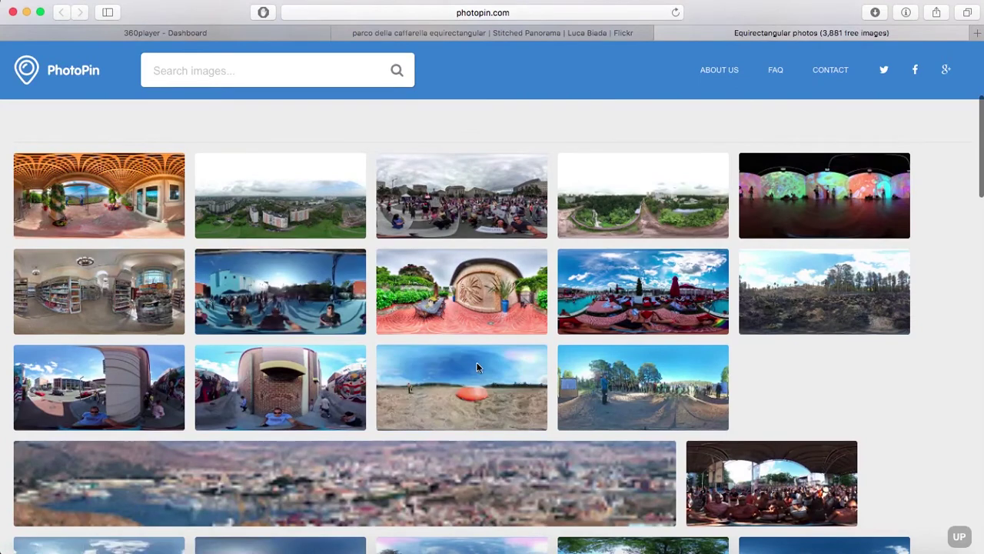
{"action": "mouse_move", "coordinate": [833, 215]}
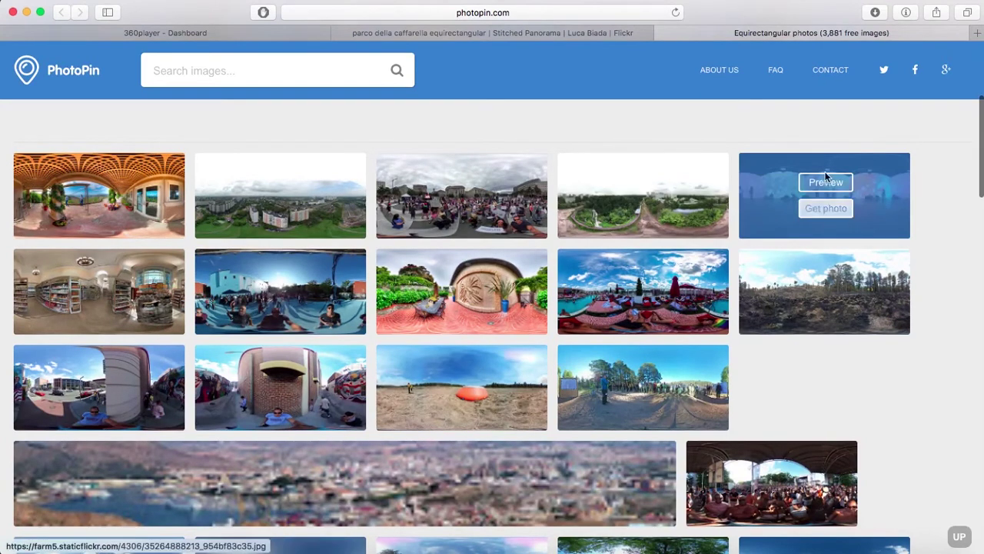
{"action": "left_click", "coordinate": [829, 212]}
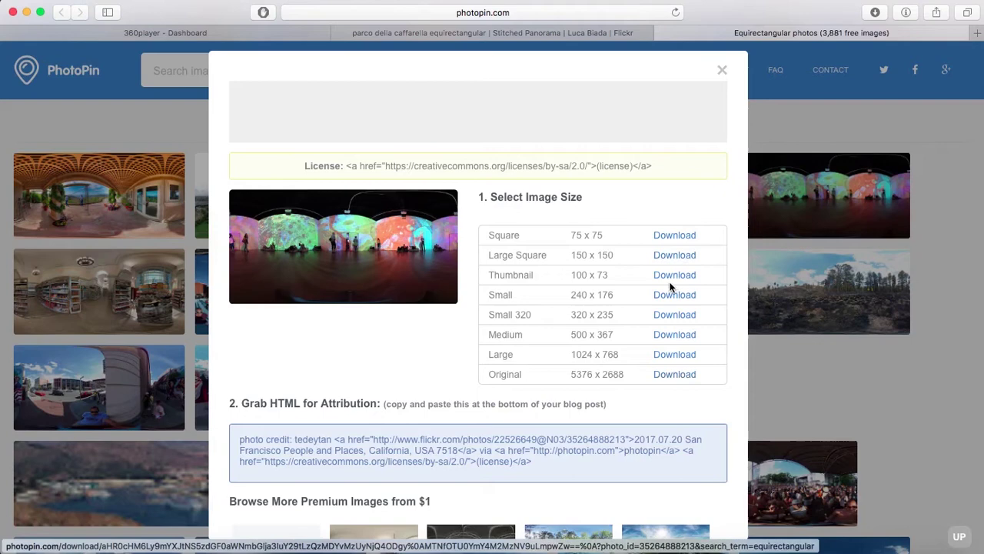
{"action": "left_click", "coordinate": [667, 374]}
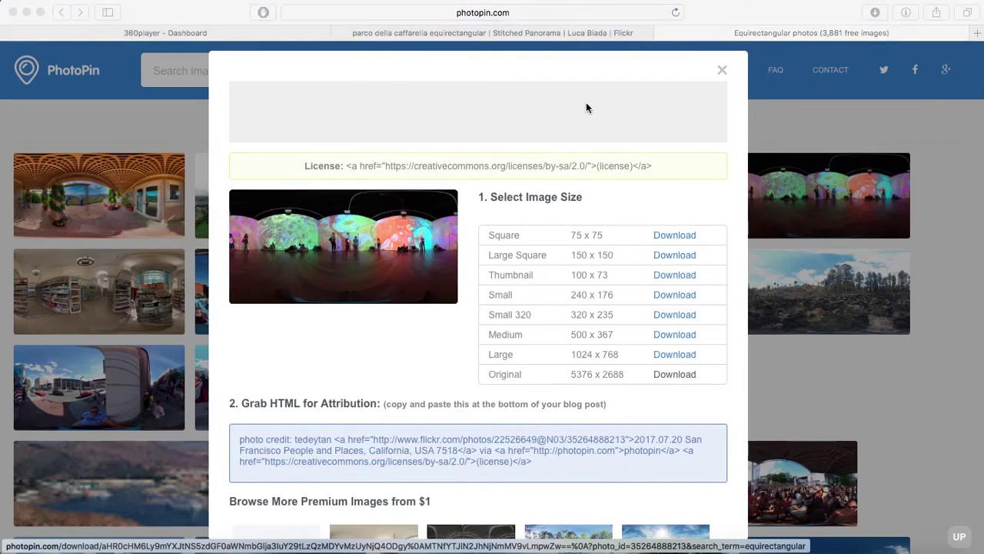
{"action": "left_click", "coordinate": [625, 65]}
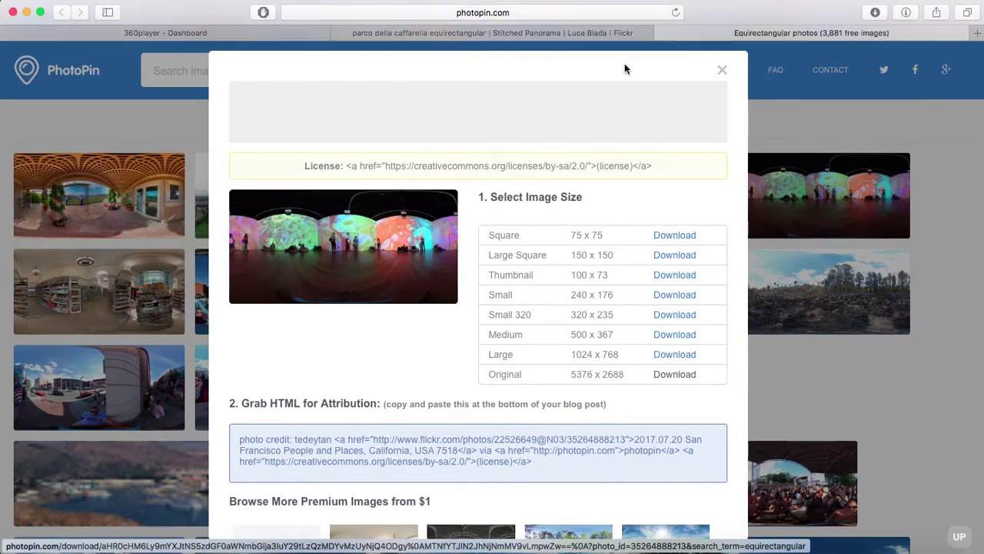
{"action": "left_click", "coordinate": [722, 73]}
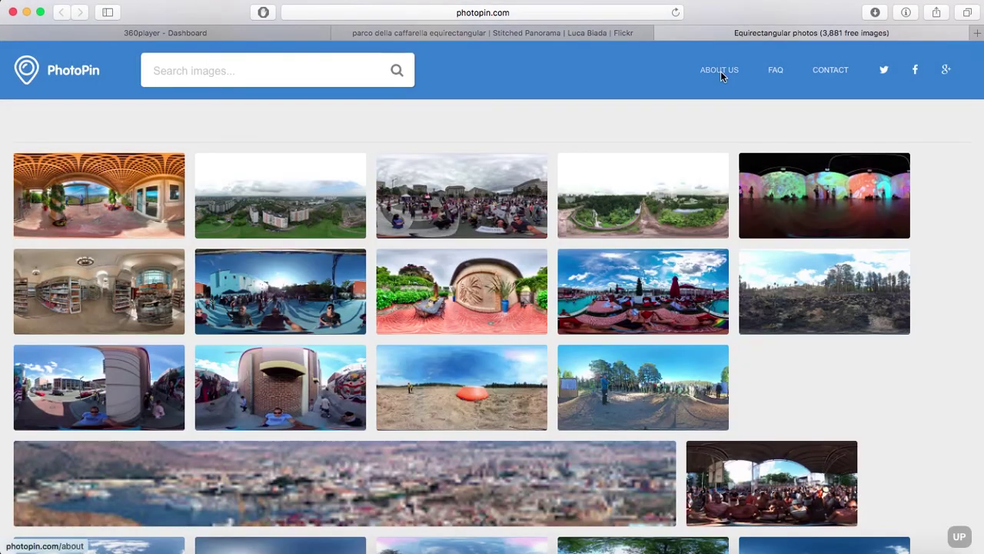
Upload both downloaded panorama JPGs from the desktop to the 360player upload area
{"action": "left_click", "coordinate": [166, 33]}
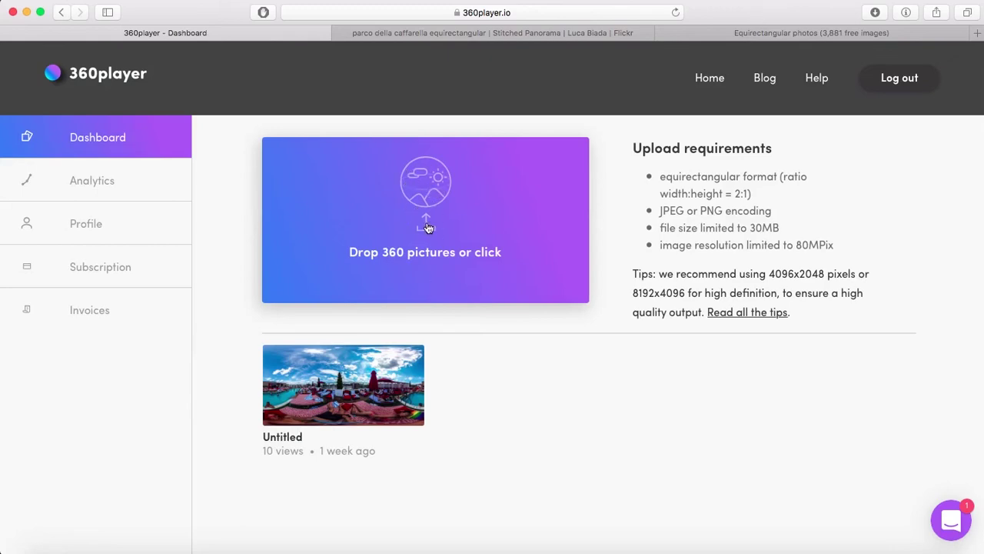
{"action": "key", "text": "F11"}
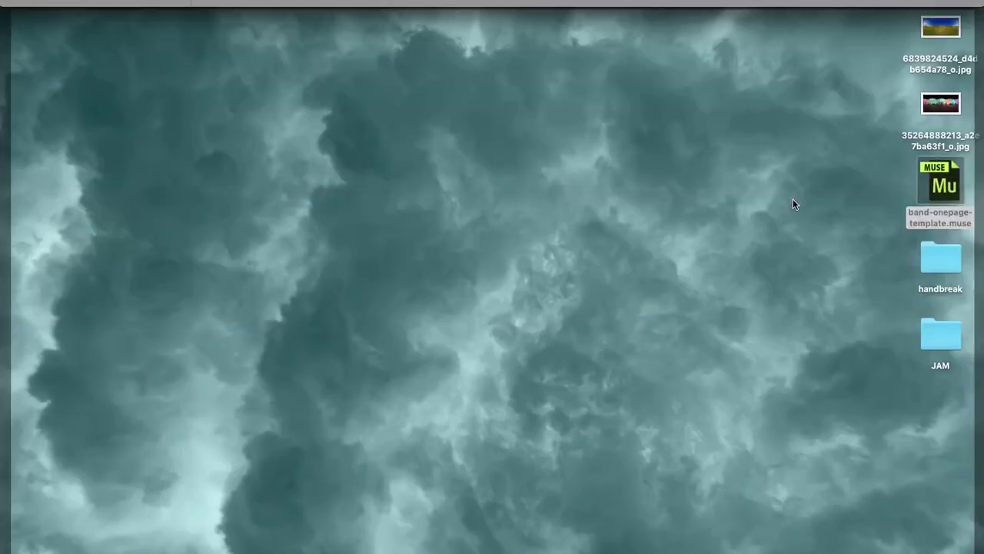
{"action": "left_click", "coordinate": [940, 27]}
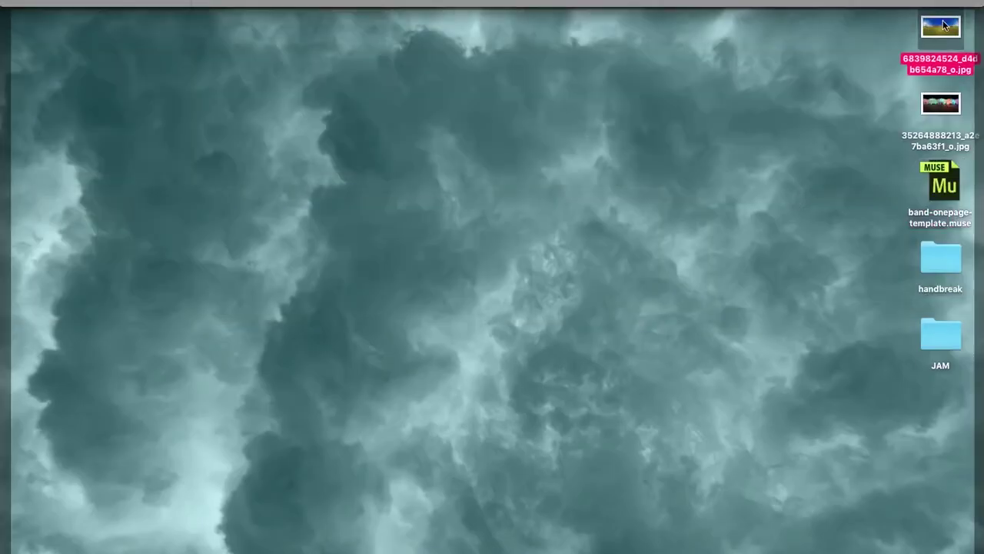
{"action": "left_click", "coordinate": [938, 107], "text": "super"}
{"action": "left_click_drag", "start_coordinate": [939, 108], "coordinate": [487, 198]}
{"action": "key", "text": "F11"}
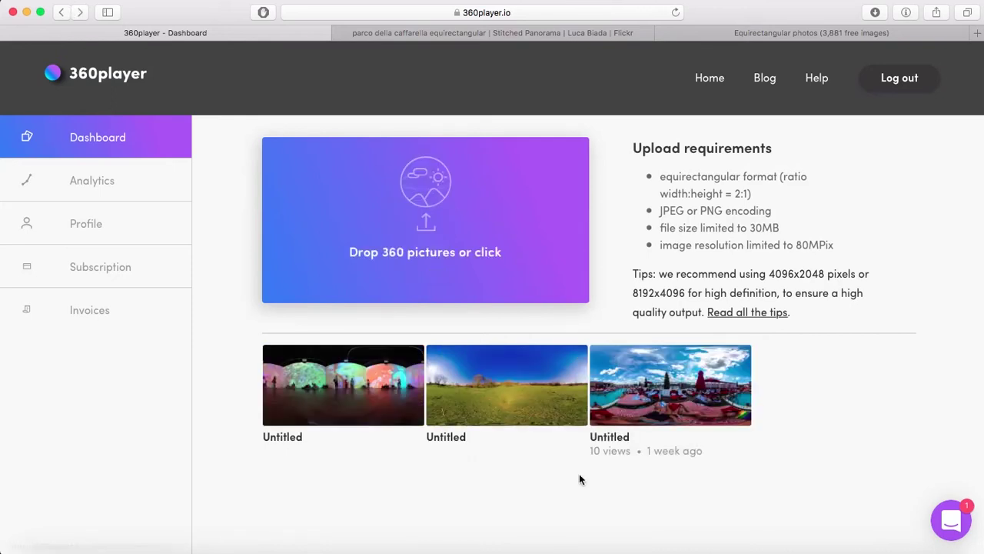
Open the grassy field panorama's player page and select and copy its full integration embed code
{"action": "left_click", "coordinate": [500, 401]}
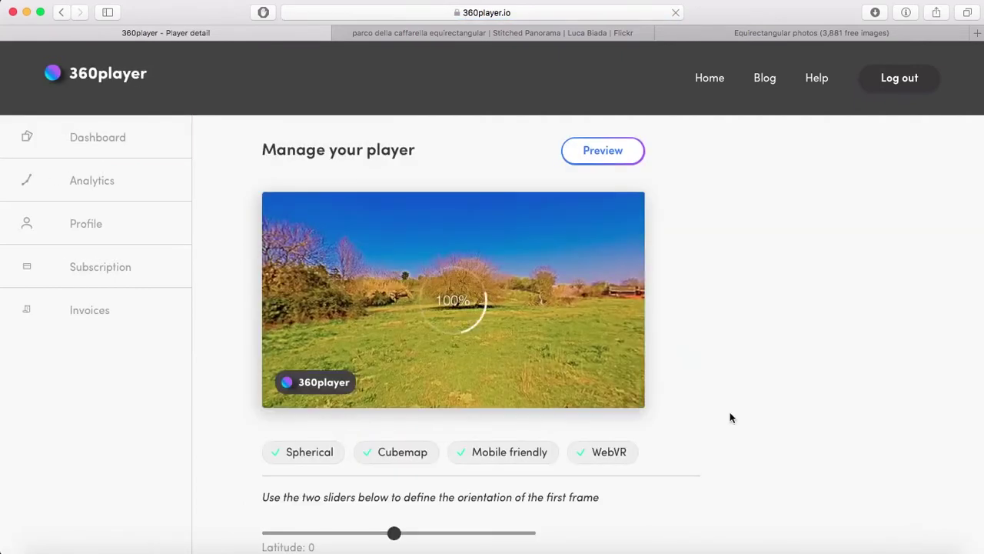
{"action": "scroll", "coordinate": [702, 370], "scroll_direction": "down", "scroll_amount": 1}
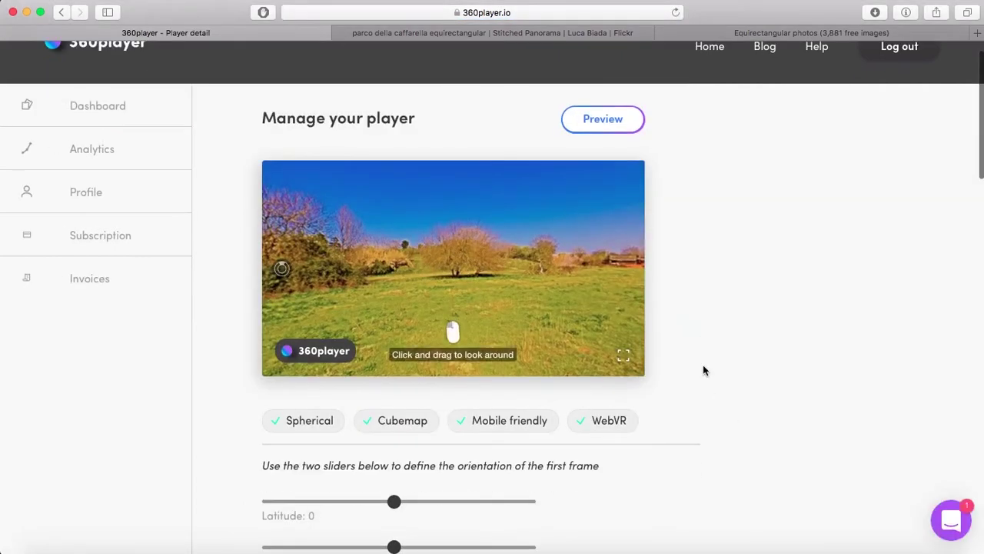
{"action": "scroll", "coordinate": [703, 370], "scroll_direction": "down", "scroll_amount": 10}
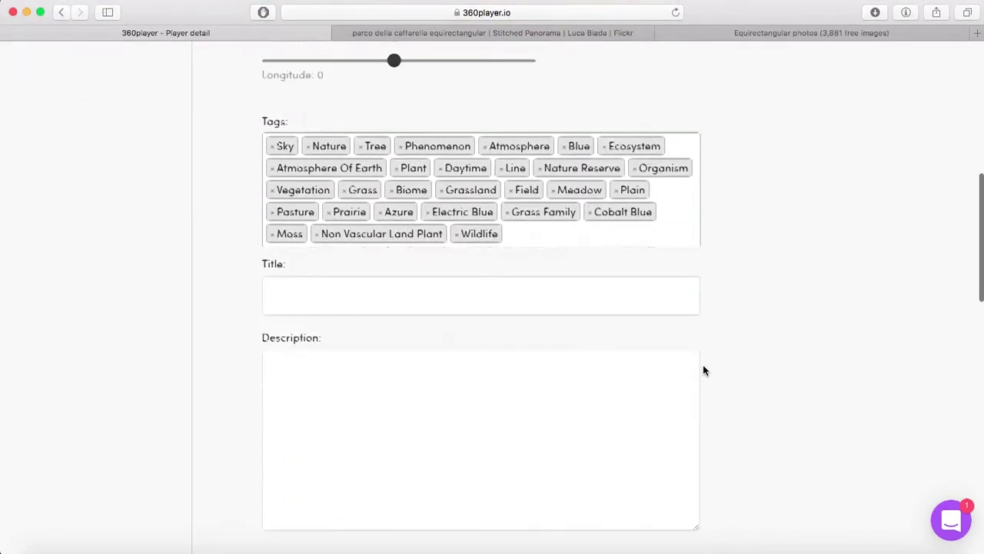
{"action": "scroll", "coordinate": [703, 370], "scroll_direction": "down", "scroll_amount": 12}
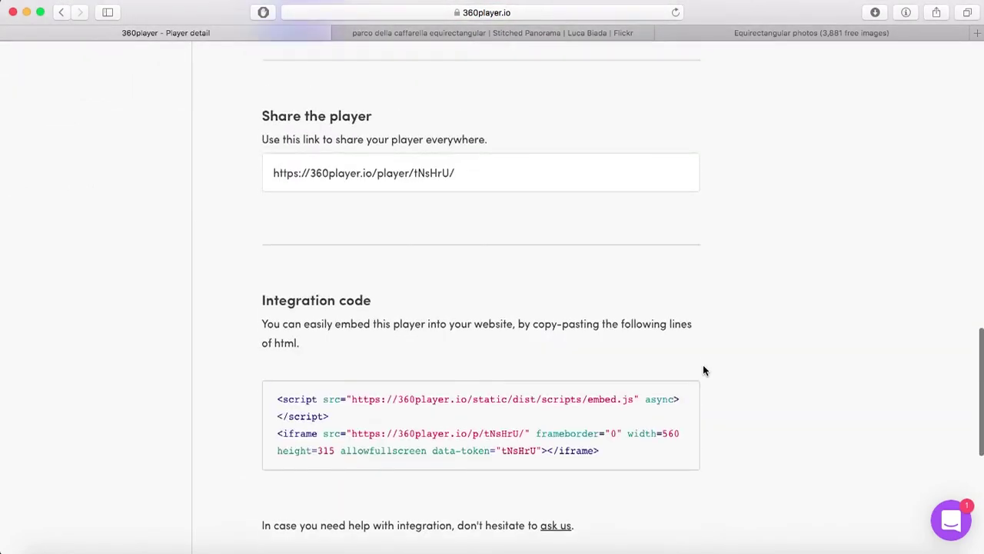
{"action": "scroll", "coordinate": [703, 371], "scroll_direction": "up", "scroll_amount": 12}
{"action": "scroll", "coordinate": [706, 345], "scroll_direction": "up", "scroll_amount": 4}
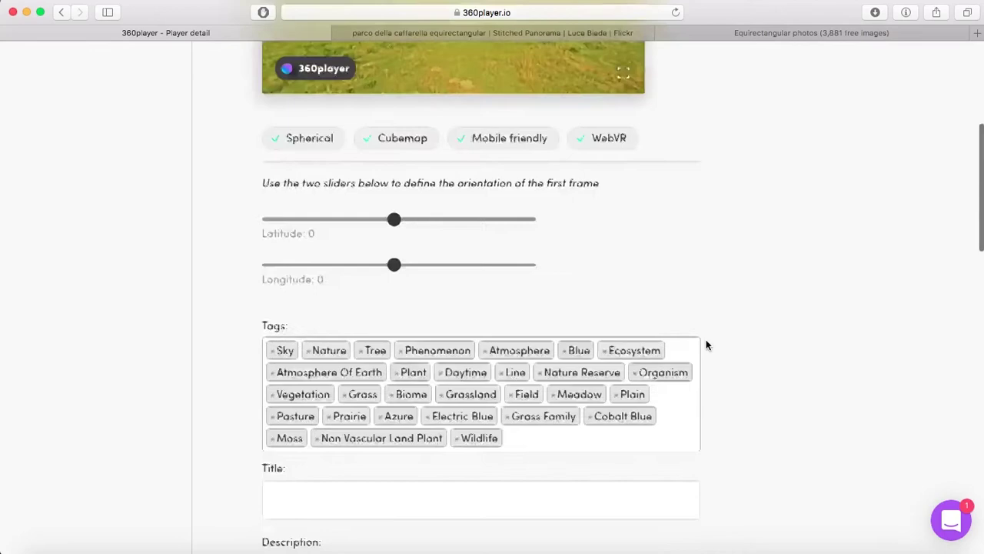
{"action": "scroll", "coordinate": [706, 340], "scroll_direction": "up", "scroll_amount": 6}
{"action": "scroll", "coordinate": [706, 340], "scroll_direction": "down", "scroll_amount": 8}
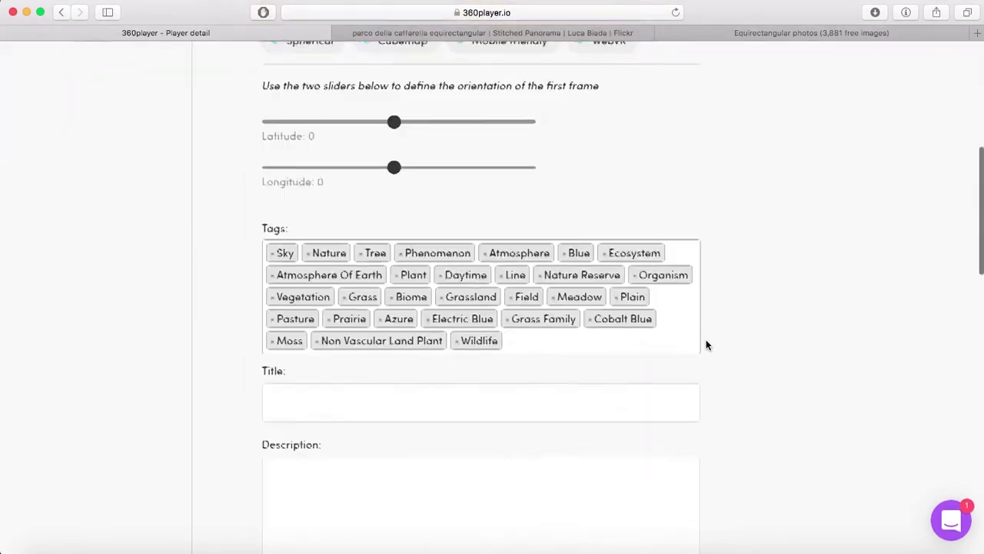
{"action": "scroll", "coordinate": [706, 340], "scroll_direction": "down", "scroll_amount": 4}
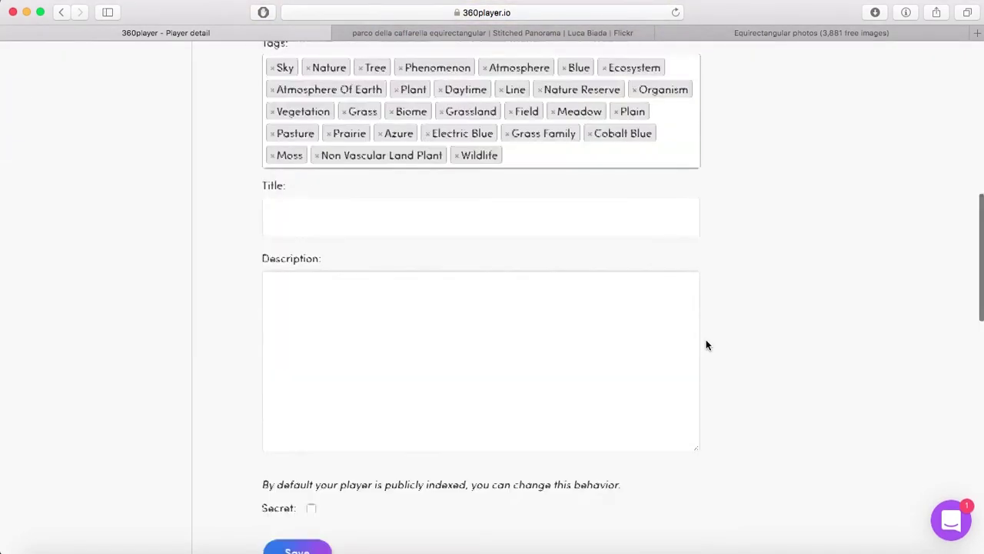
{"action": "scroll", "coordinate": [707, 345], "scroll_direction": "down", "scroll_amount": 14}
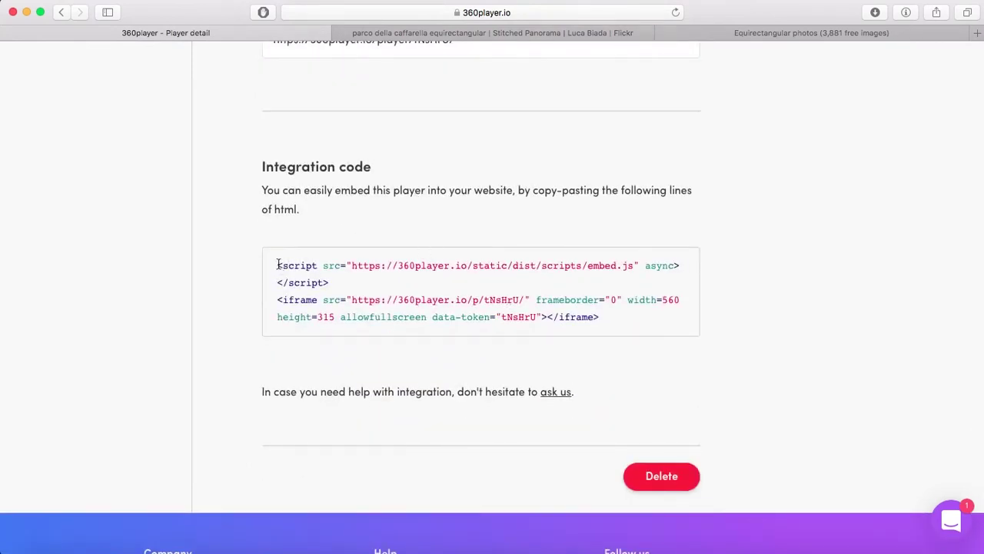
{"action": "left_click_drag", "start_coordinate": [277, 264], "coordinate": [702, 332]}
{"action": "key", "text": "super+c"}
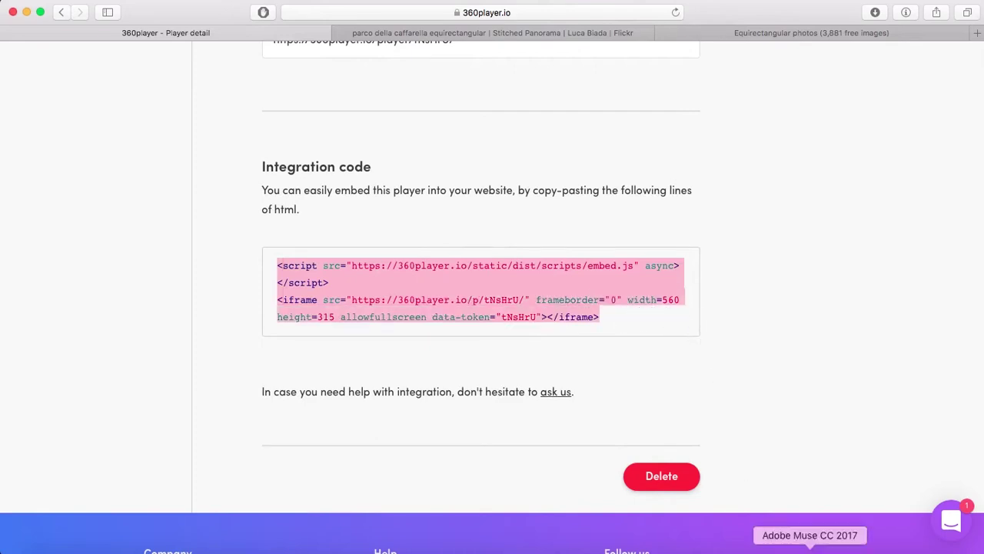
{"action": "left_click", "coordinate": [809, 549]}
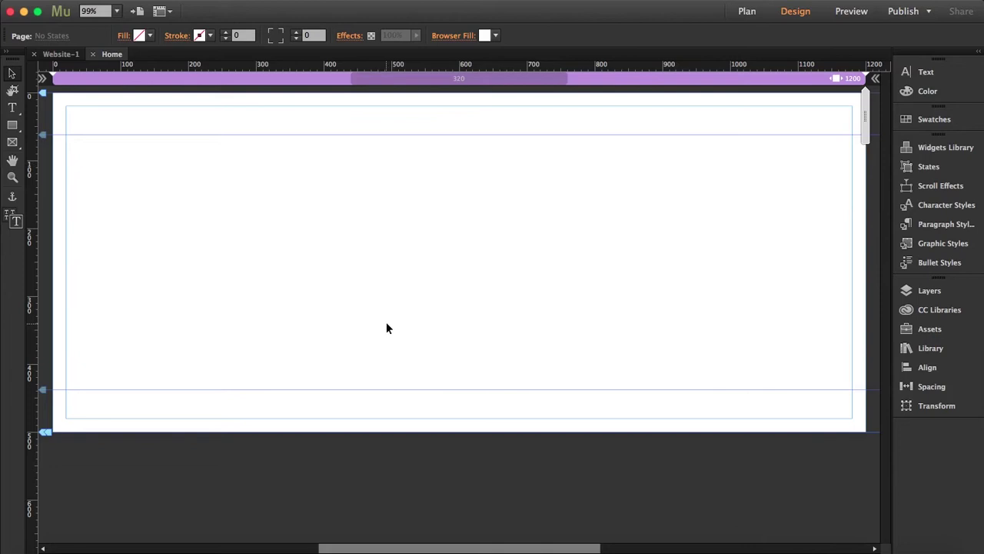
Insert the copied 360player embed code as HTML and centre it near the page top
{"action": "right_click", "coordinate": [239, 1]}
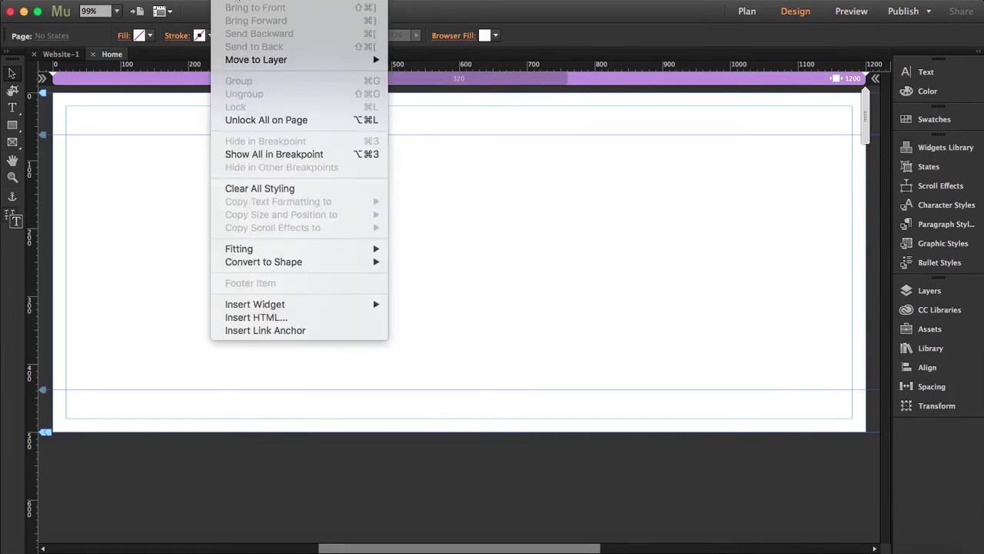
{"action": "left_click", "coordinate": [272, 317]}
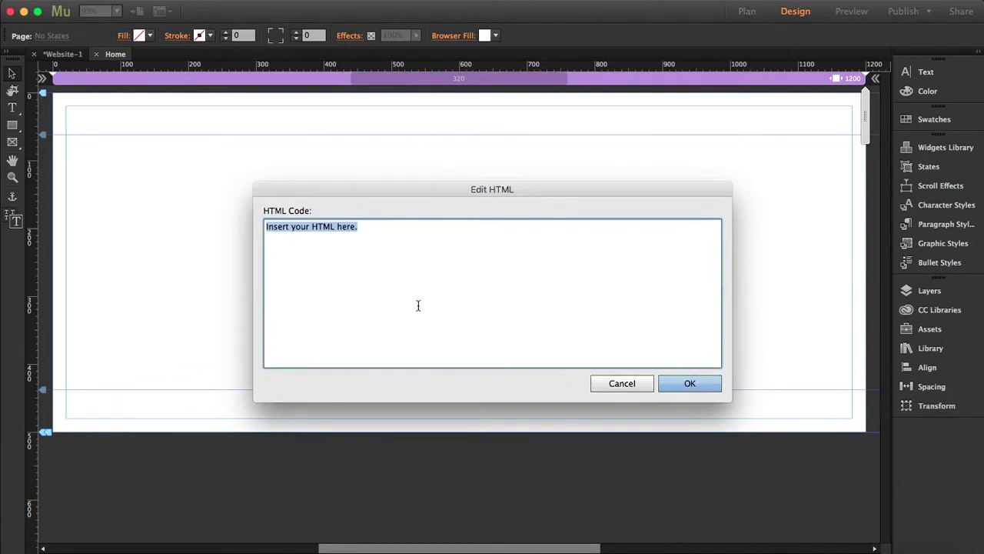
{"action": "key", "text": "super+v"}
{"action": "left_click", "coordinate": [692, 383]}
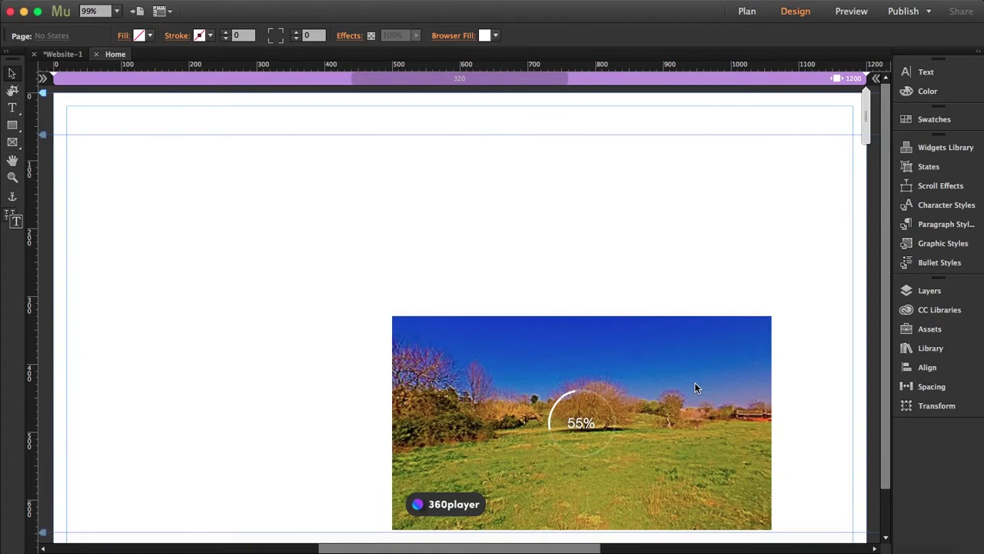
{"action": "left_click", "coordinate": [644, 317]}
{"action": "left_click_drag", "start_coordinate": [644, 317], "coordinate": [582, 268]}
Preview the Home page in Safari and drag the panorama around toward the open sky
{"action": "left_click", "coordinate": [745, 252]}
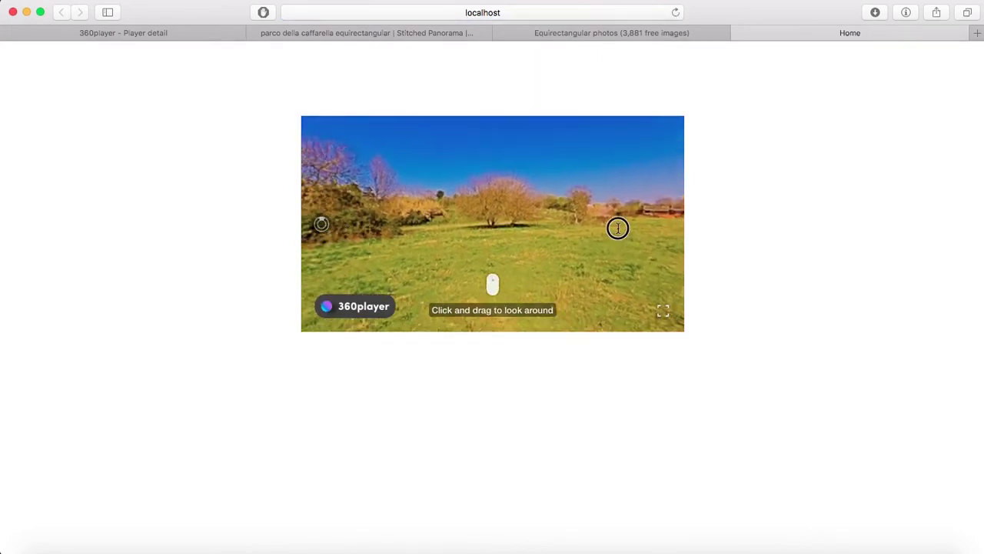
{"action": "left_click_drag", "start_coordinate": [618, 228], "coordinate": [433, 239]}
{"action": "left_click_drag", "start_coordinate": [567, 246], "coordinate": [430, 242]}
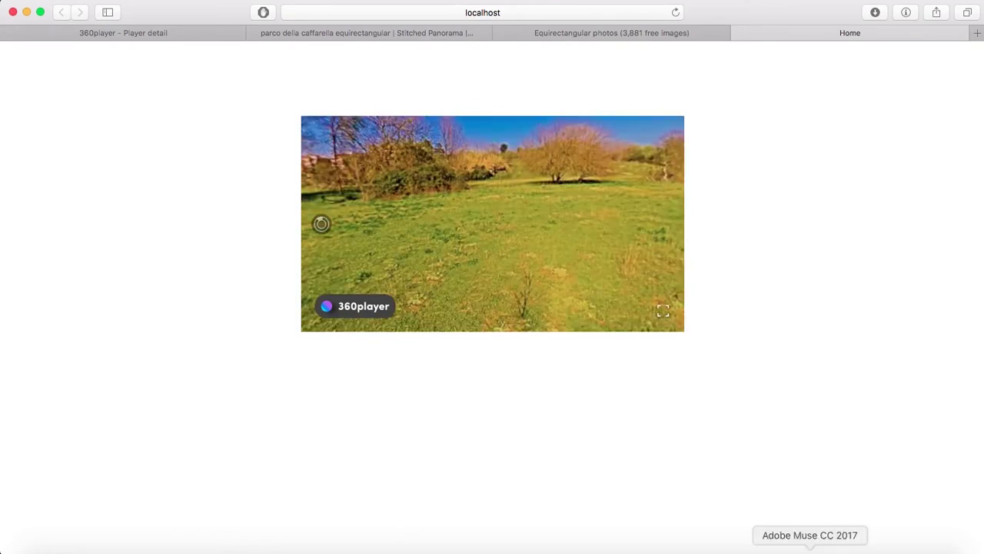
{"action": "left_click_drag", "start_coordinate": [643, 264], "coordinate": [466, 290]}
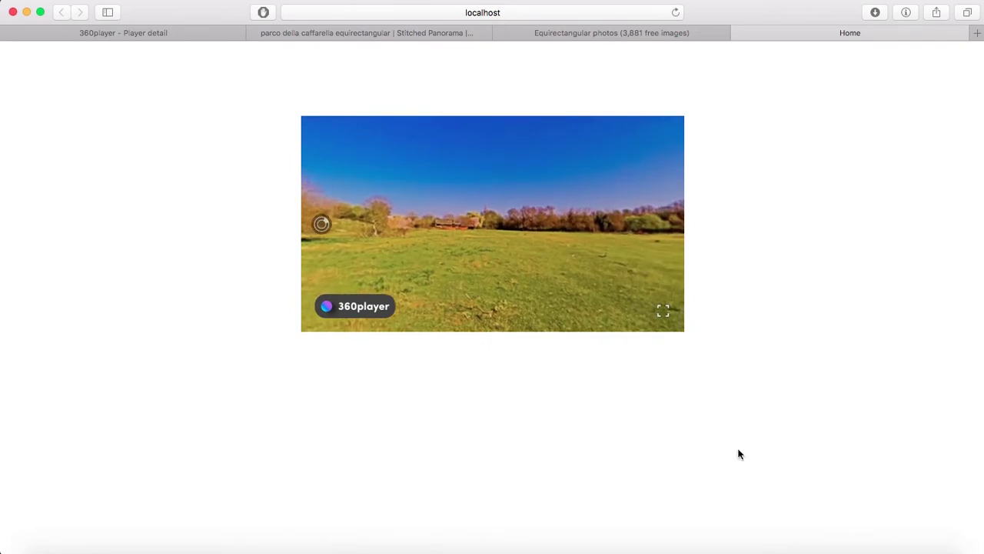
Dismiss the embed's Edit HTML dialog unchanged and set the embed to Stretch to Browser Width
{"action": "left_click", "coordinate": [810, 548]}
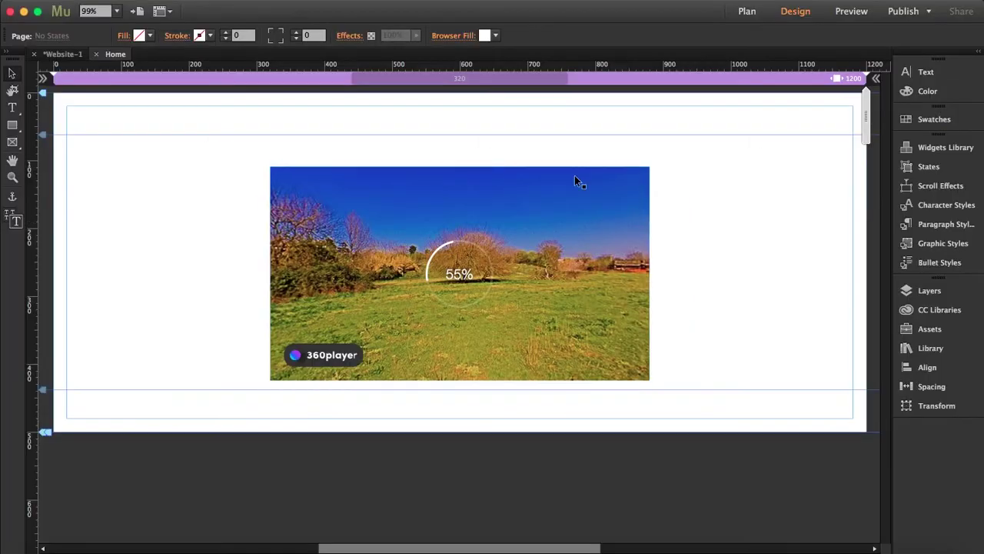
{"action": "left_click", "coordinate": [565, 207]}
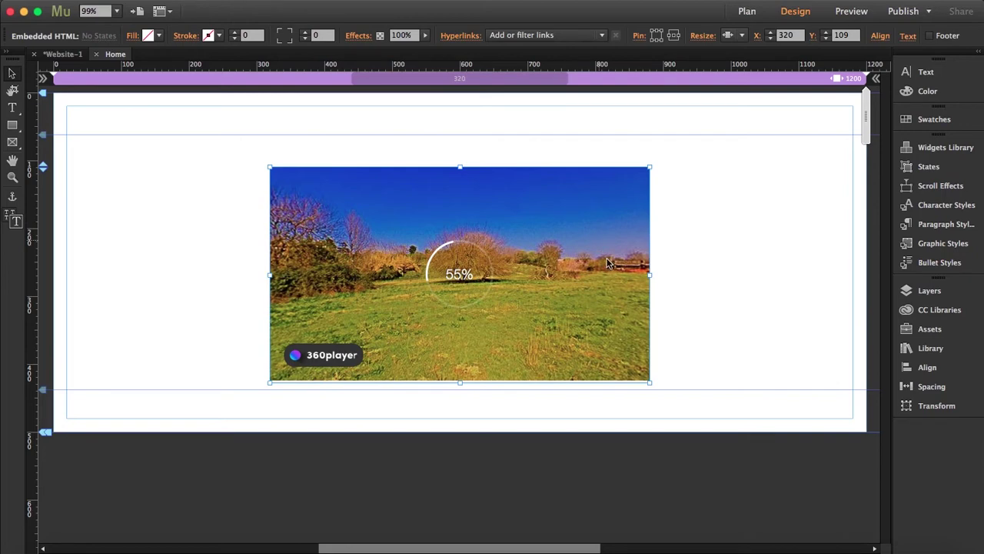
{"action": "right_click", "coordinate": [594, 249]}
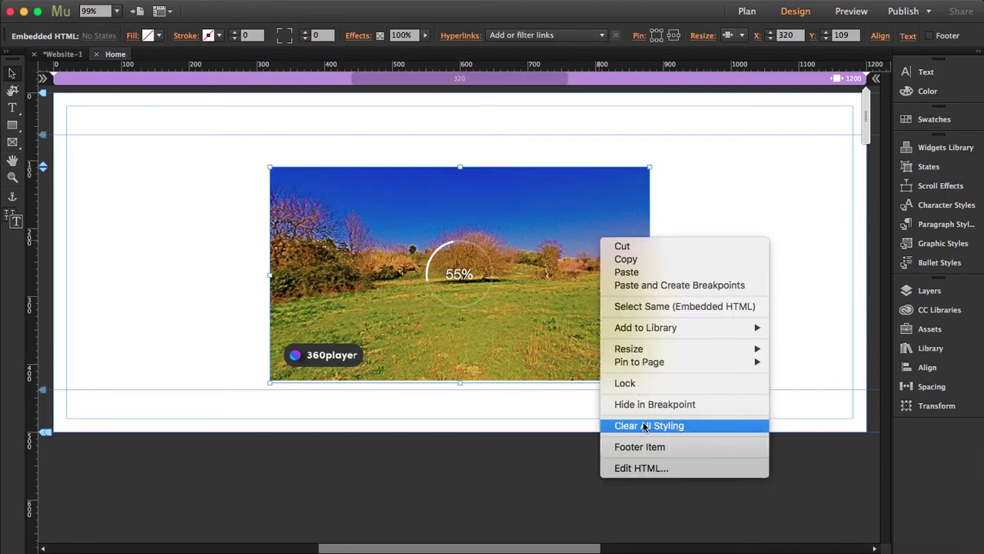
{"action": "left_click", "coordinate": [648, 467]}
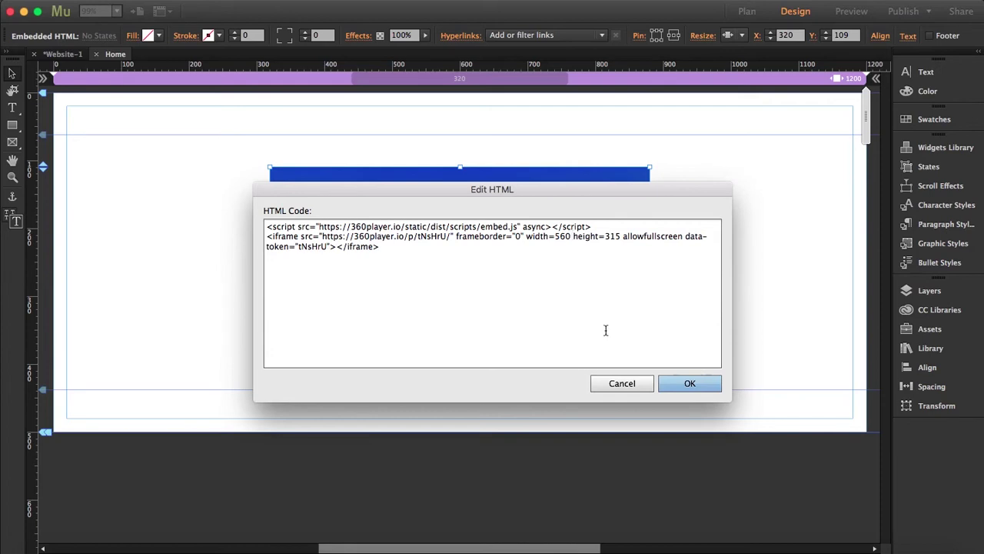
{"action": "left_click", "coordinate": [625, 385]}
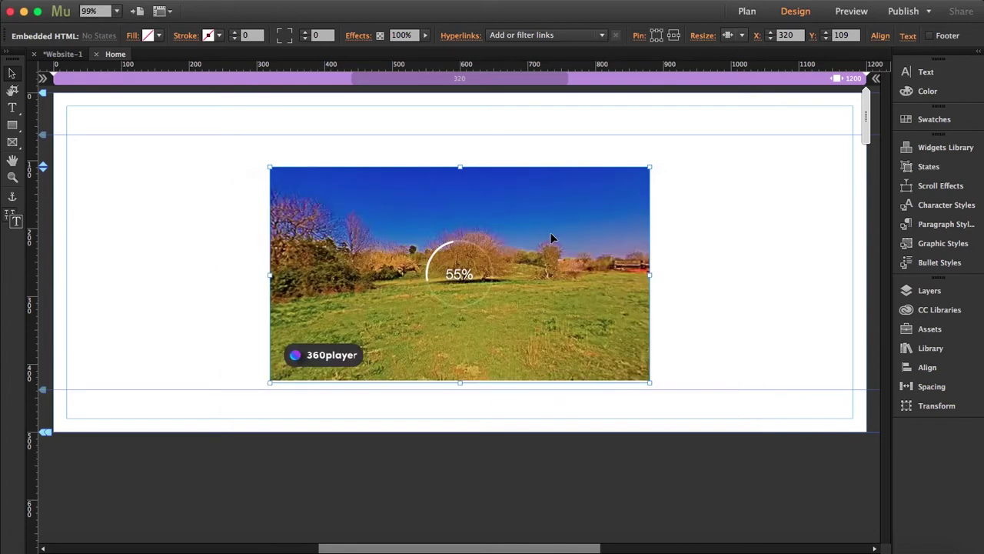
{"action": "left_click", "coordinate": [732, 36]}
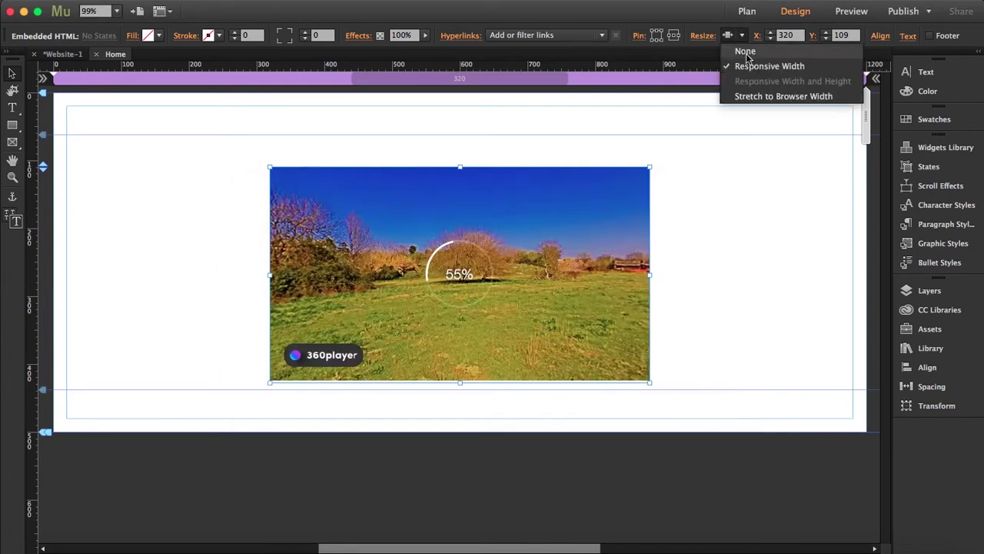
{"action": "left_click", "coordinate": [758, 97]}
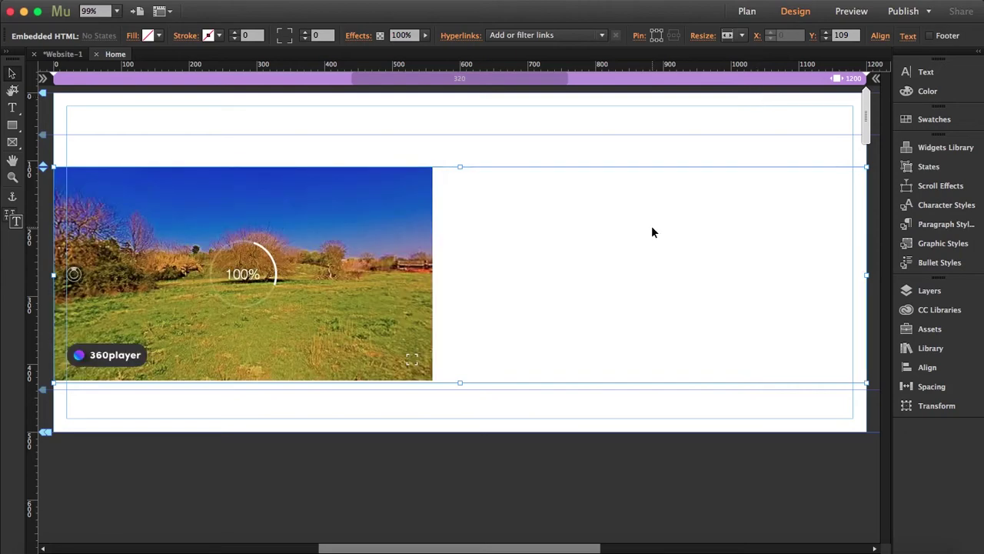
Edit the embed's HTML to width 1000 and height 700 and apply it
{"action": "right_click", "coordinate": [600, 257]}
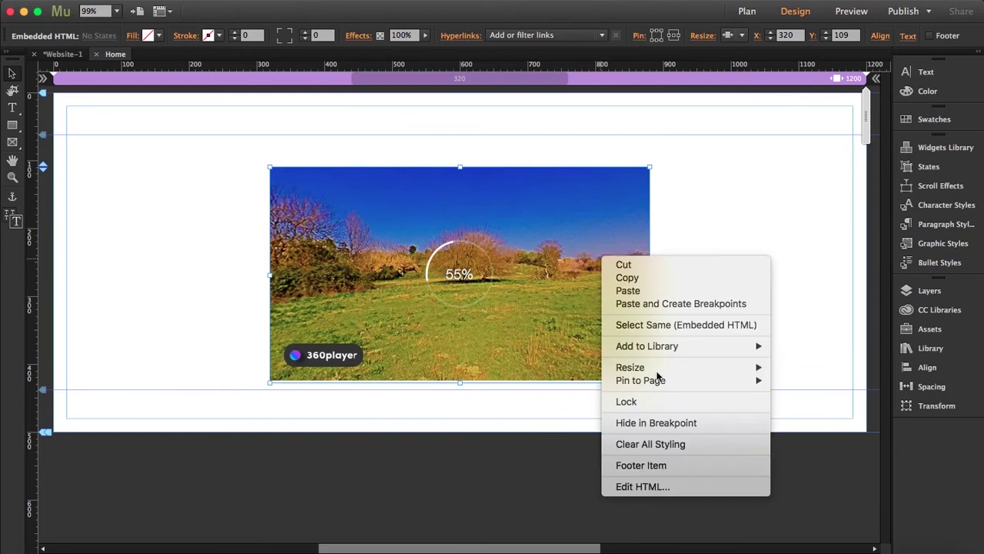
{"action": "left_click", "coordinate": [663, 490]}
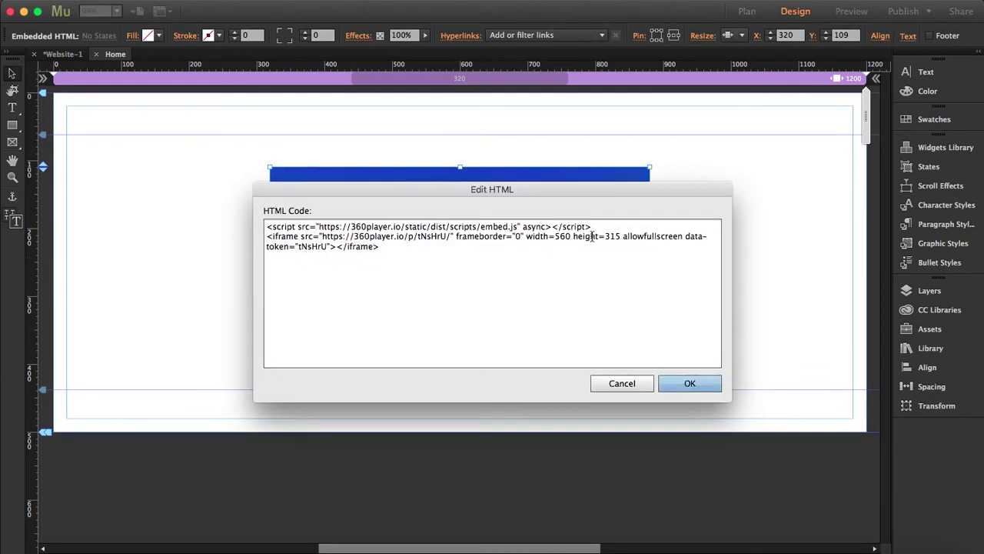
{"action": "left_click", "coordinate": [569, 239]}
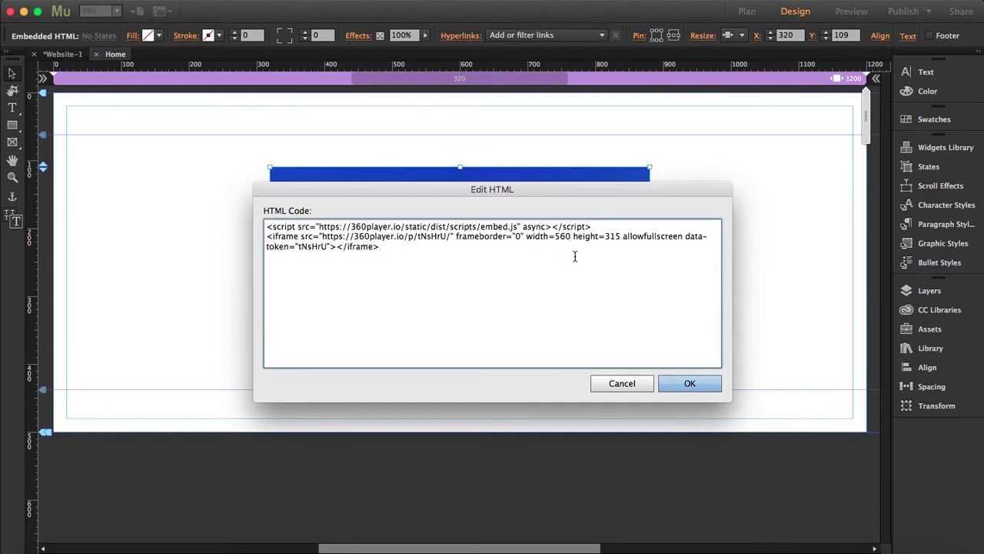
{"action": "key", "text": "BackSpace"}
{"action": "key", "text": "BackSpace"}
{"action": "key", "text": "BackSpace"}
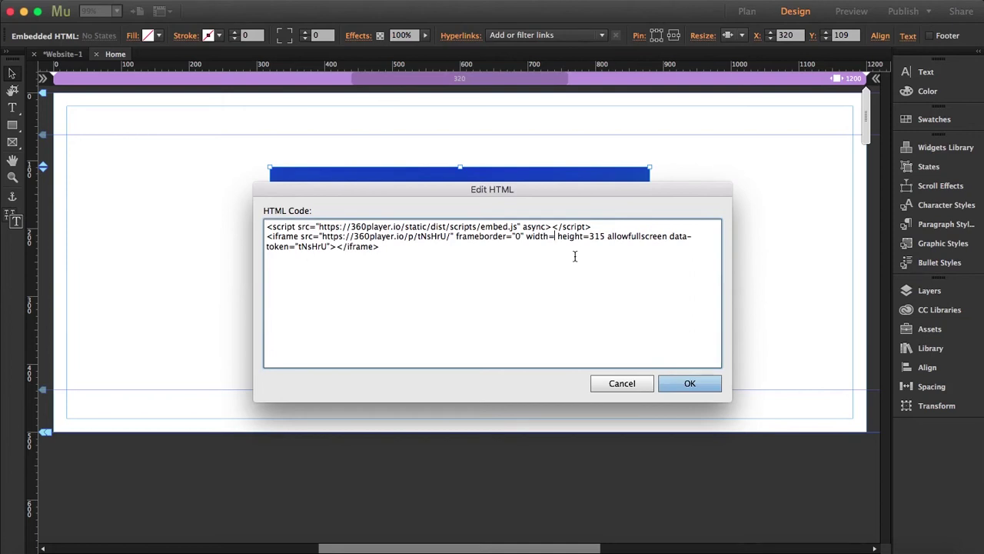
{"action": "type", "text": "1000"}
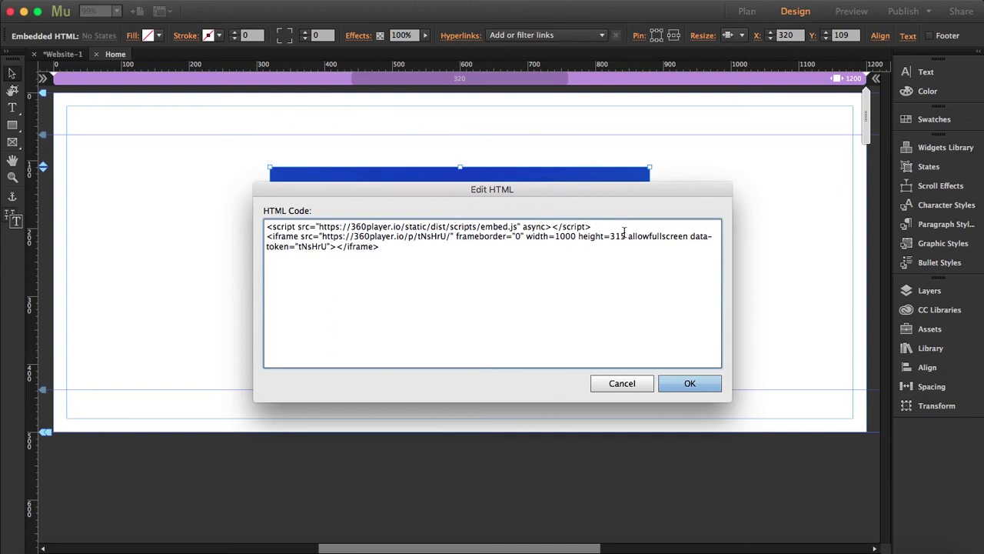
{"action": "double_click", "coordinate": [614, 237]}
{"action": "type", "text": "3"}
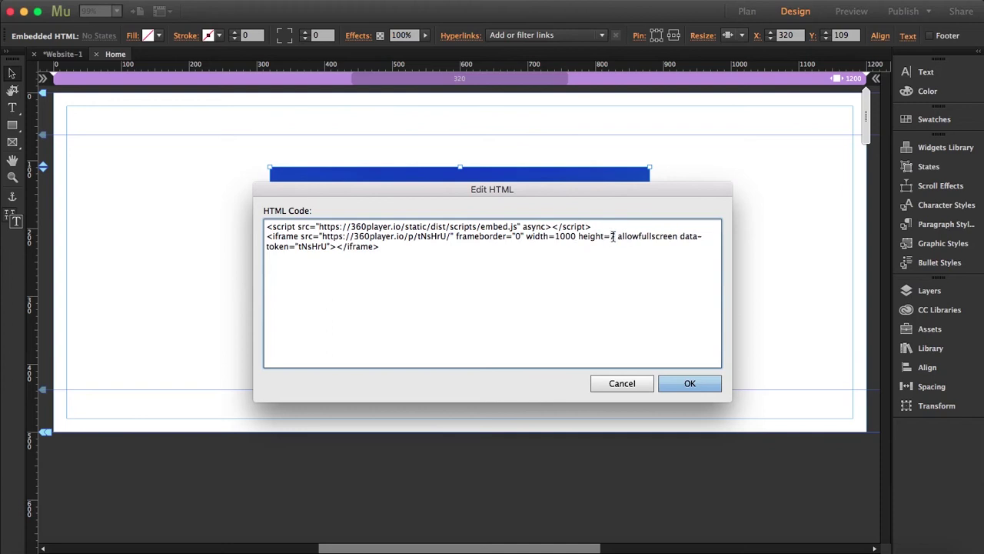
{"action": "type", "text": "00"}
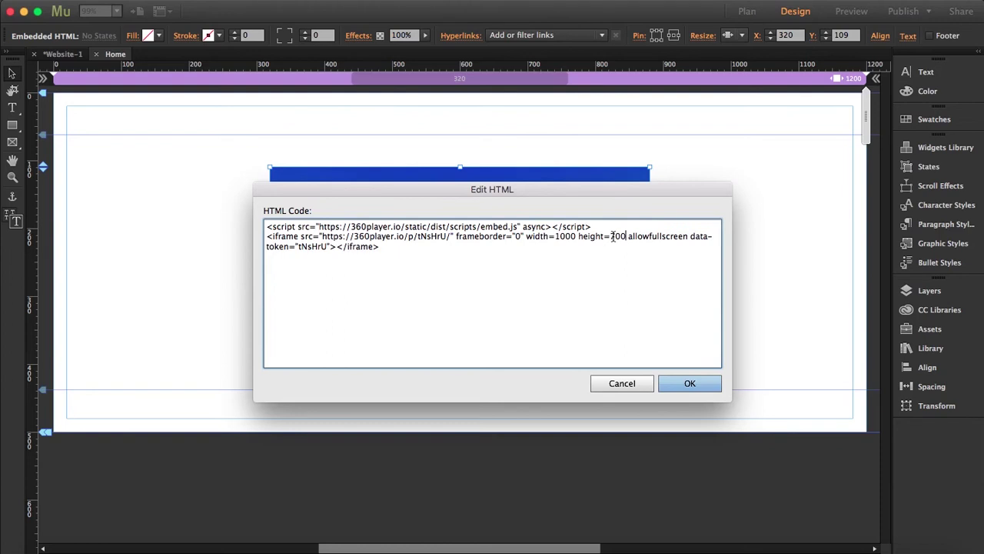
{"action": "left_click", "coordinate": [688, 384]}
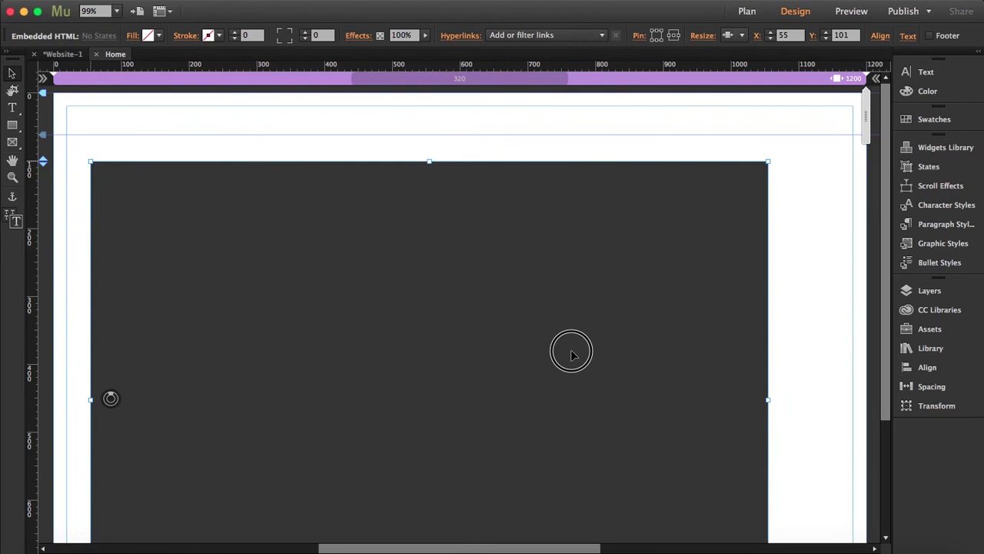
Nudge the enlarged 360player embed box up and right, then preview the page at localhost
{"action": "left_click_drag", "start_coordinate": [595, 330], "coordinate": [610, 327]}
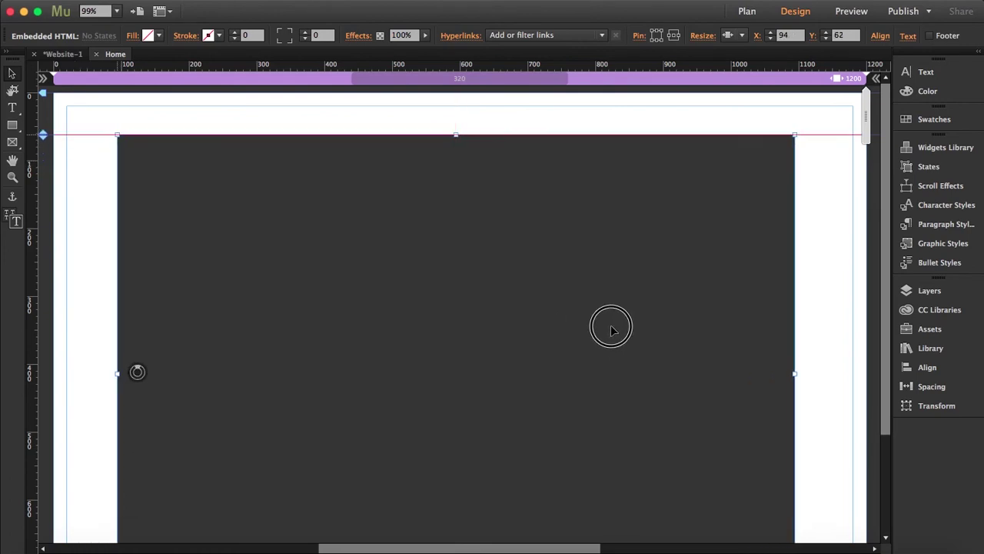
{"action": "left_click", "coordinate": [821, 357]}
{"action": "scroll", "coordinate": [820, 358], "scroll_direction": "down", "scroll_amount": 1}
{"action": "scroll", "coordinate": [819, 358], "scroll_direction": "down", "scroll_amount": 5}
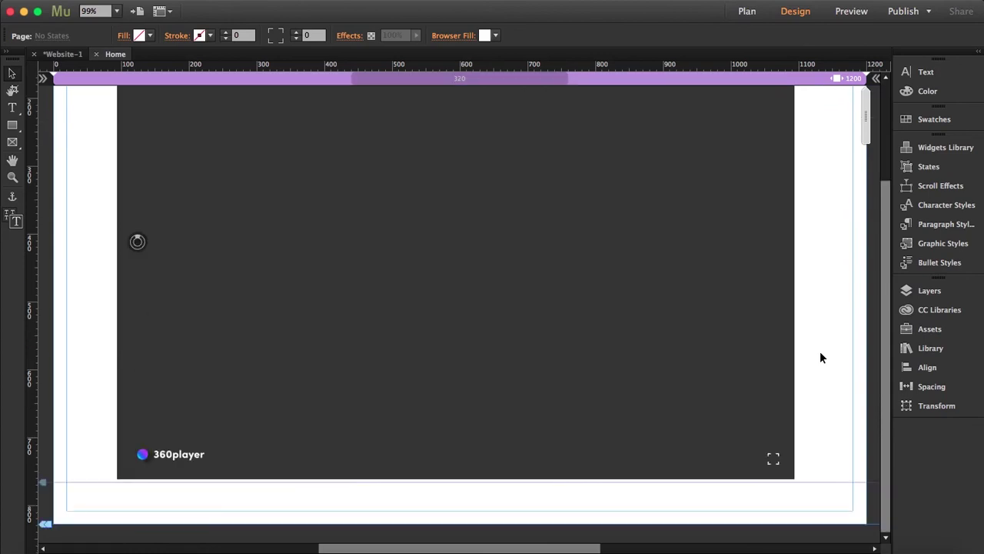
{"action": "scroll", "coordinate": [821, 353], "scroll_direction": "up", "scroll_amount": 3}
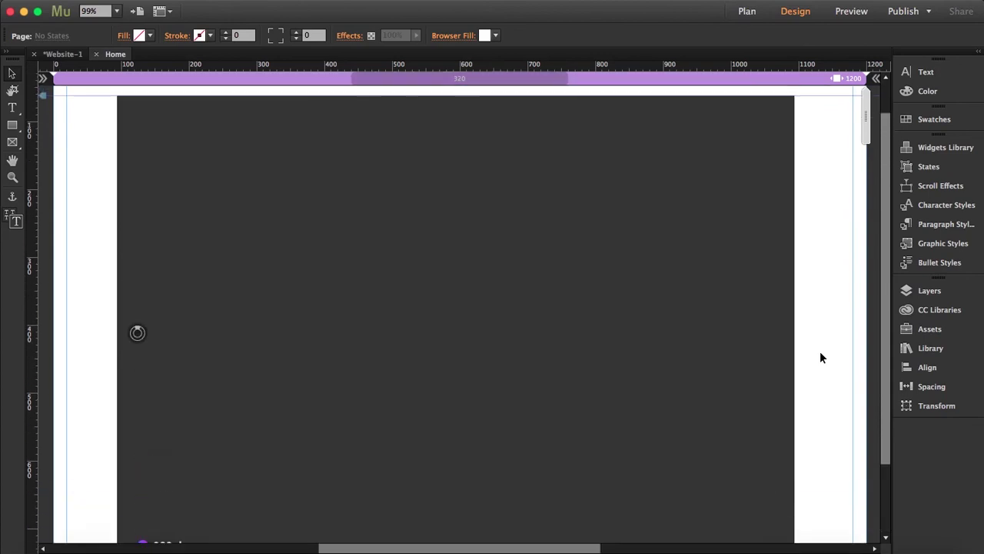
{"action": "key", "text": "super+shift+e"}
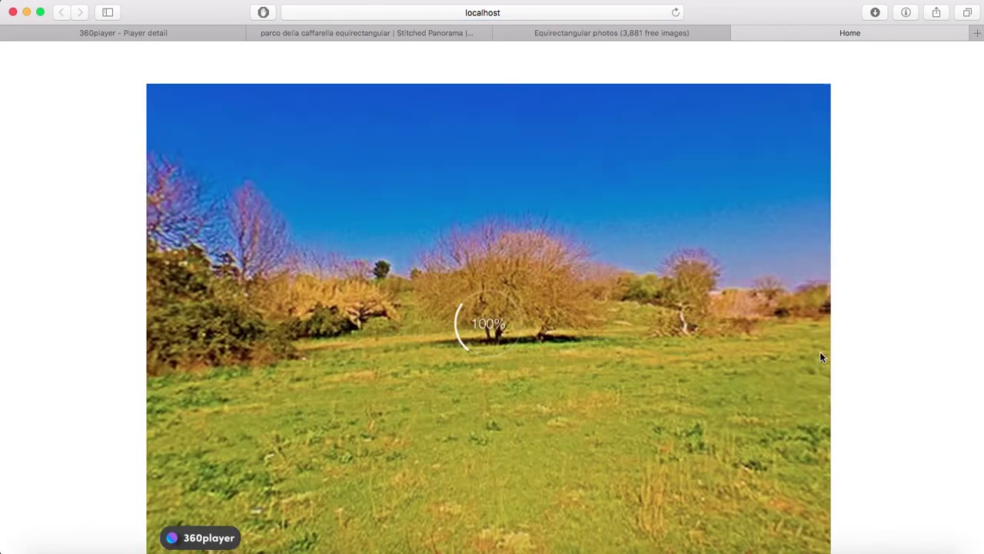
Drag inside the enlarged field panorama in Safari to turn it toward another view
{"action": "scroll", "coordinate": [932, 235], "scroll_direction": "down", "scroll_amount": 2}
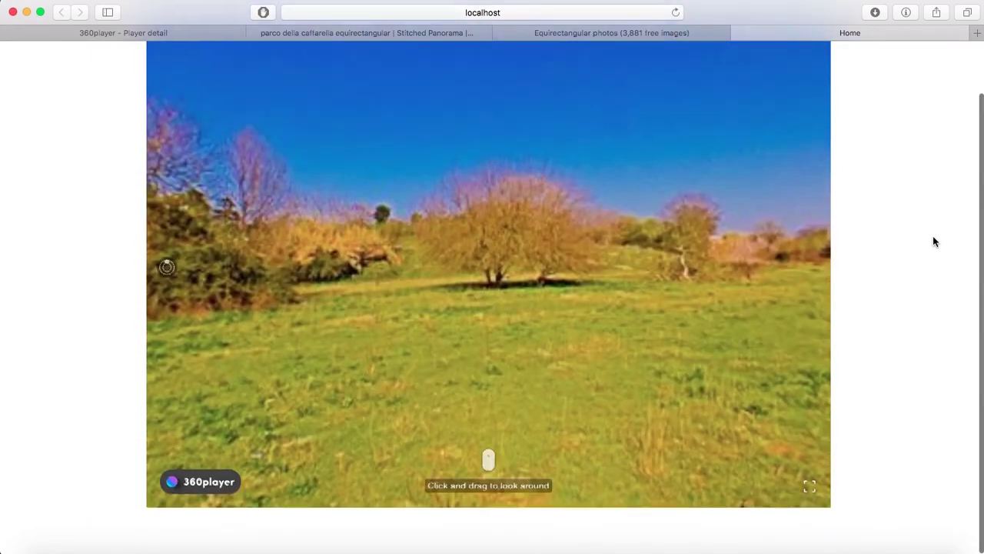
{"action": "scroll", "coordinate": [933, 235], "scroll_direction": "up", "scroll_amount": 2}
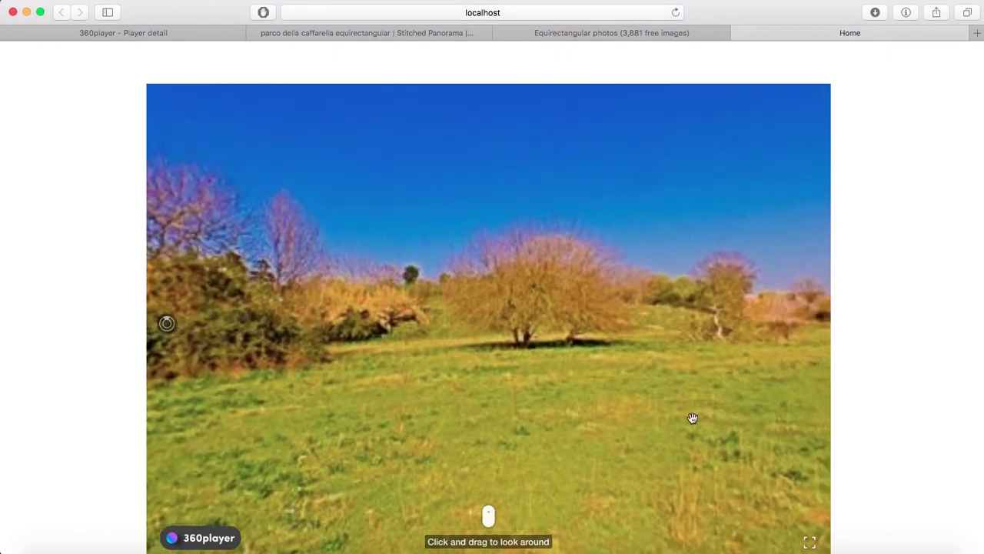
{"action": "left_click_drag", "start_coordinate": [692, 416], "coordinate": [497, 354]}
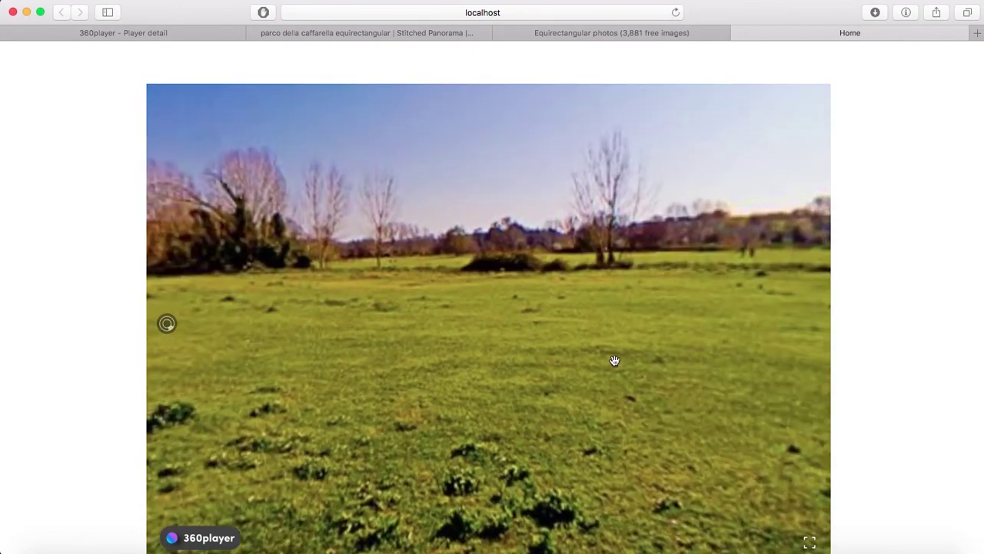
{"action": "scroll", "coordinate": [613, 360], "scroll_direction": "down", "scroll_amount": 2}
Move through the Equirectangular photos, Home and Flickr tabs, ending on the 360player Player detail page
{"action": "left_click", "coordinate": [648, 32]}
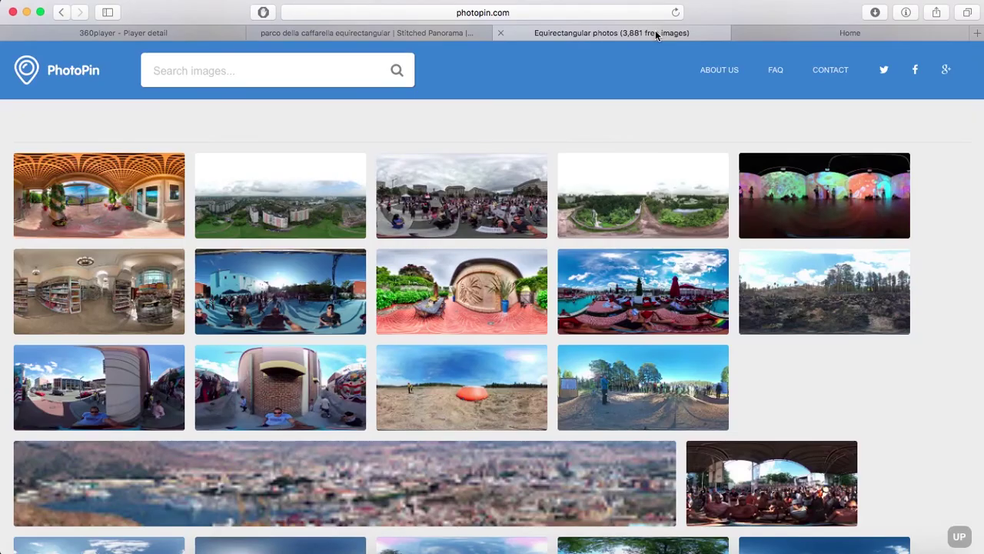
{"action": "left_click", "coordinate": [856, 29]}
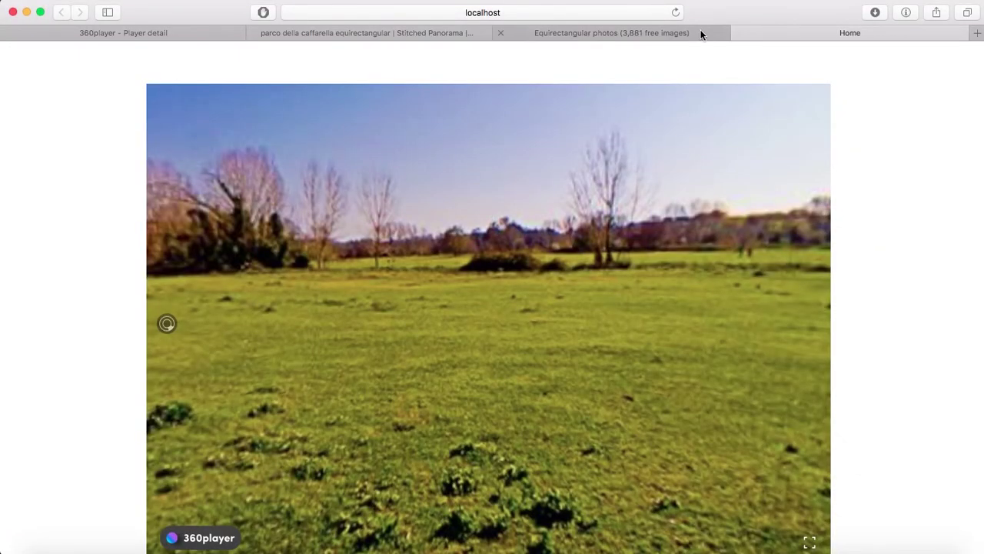
{"action": "left_click", "coordinate": [700, 34]}
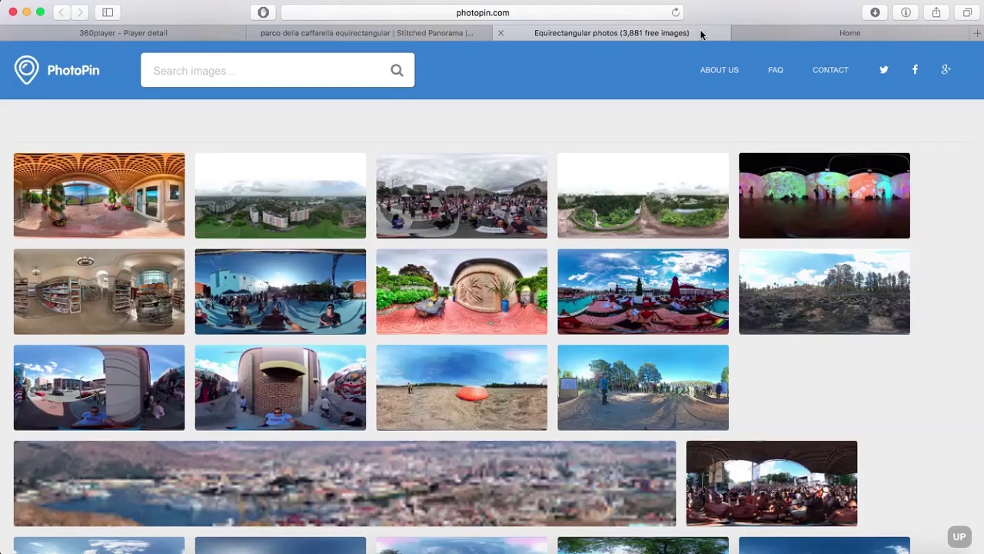
{"action": "left_click", "coordinate": [373, 34]}
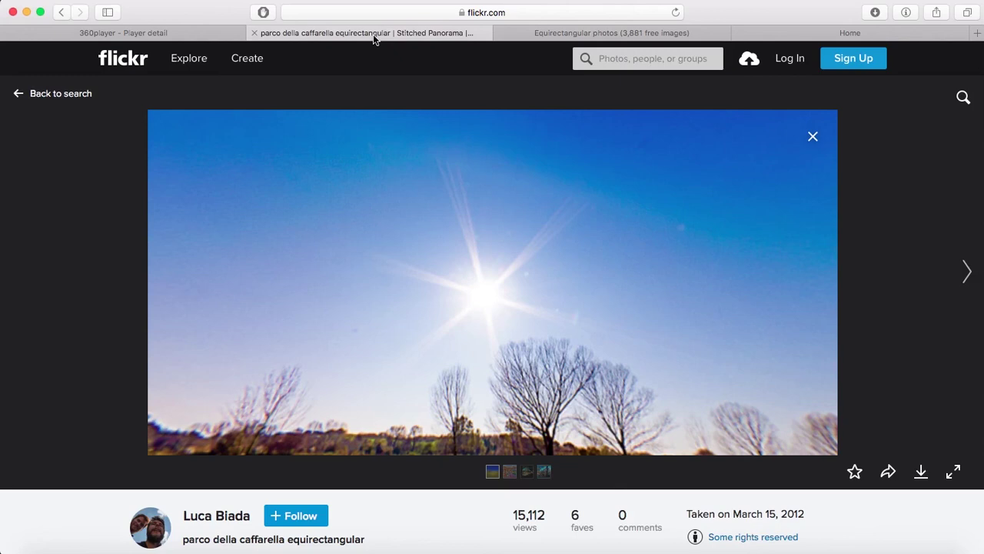
{"action": "left_click", "coordinate": [206, 34]}
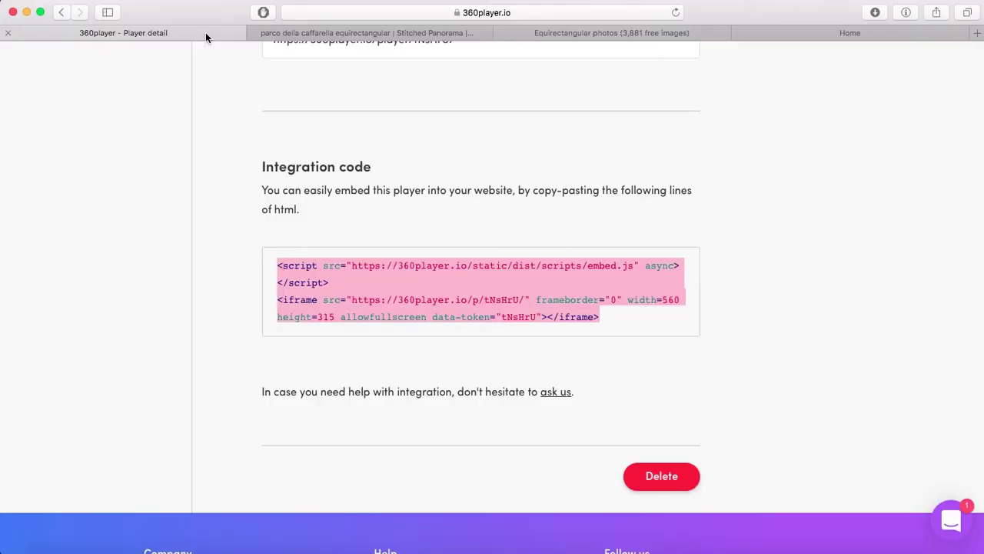